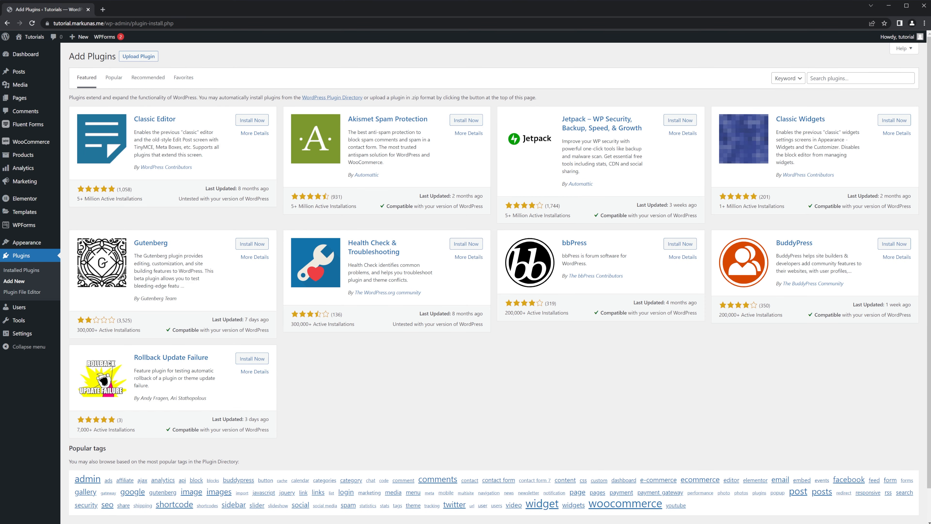
# Step: Search the plugin directory for "updraft plus", and install and activate the UpdraftPlus WordPress Backup Plugin
pyautogui.click(860, 78)
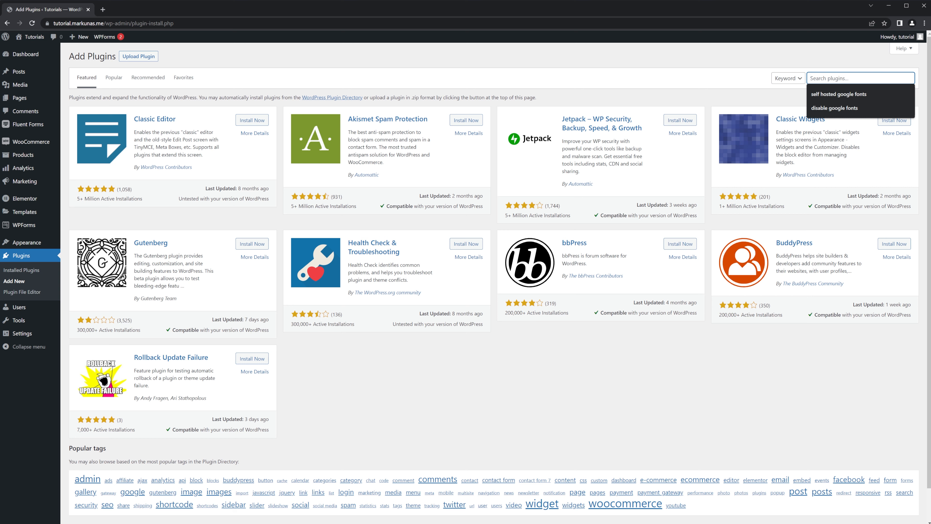
pyautogui.write('updraft plu')
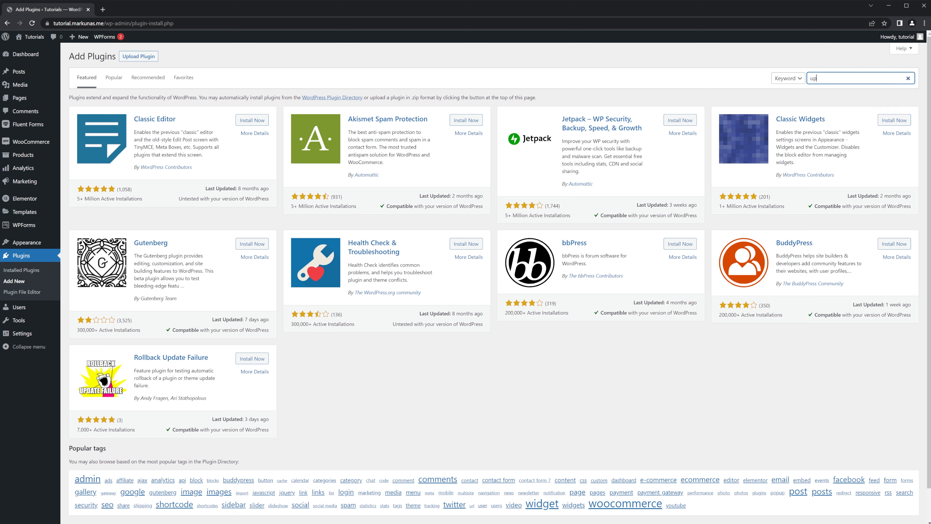
pyautogui.write('s')
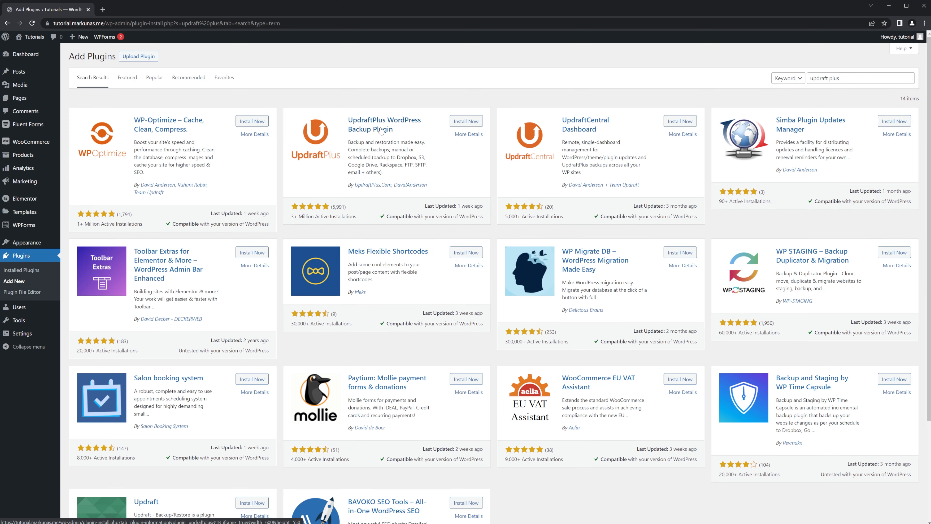
pyautogui.click(470, 123)
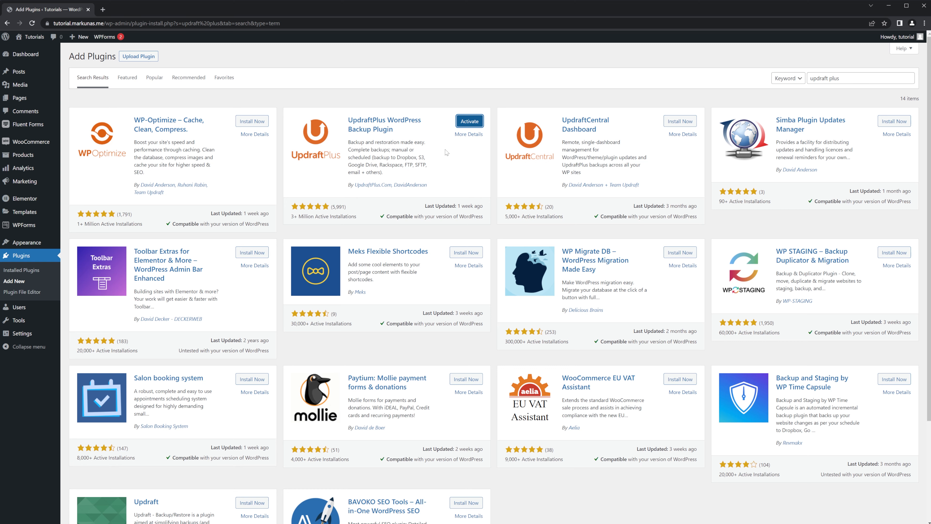
pyautogui.click(469, 121)
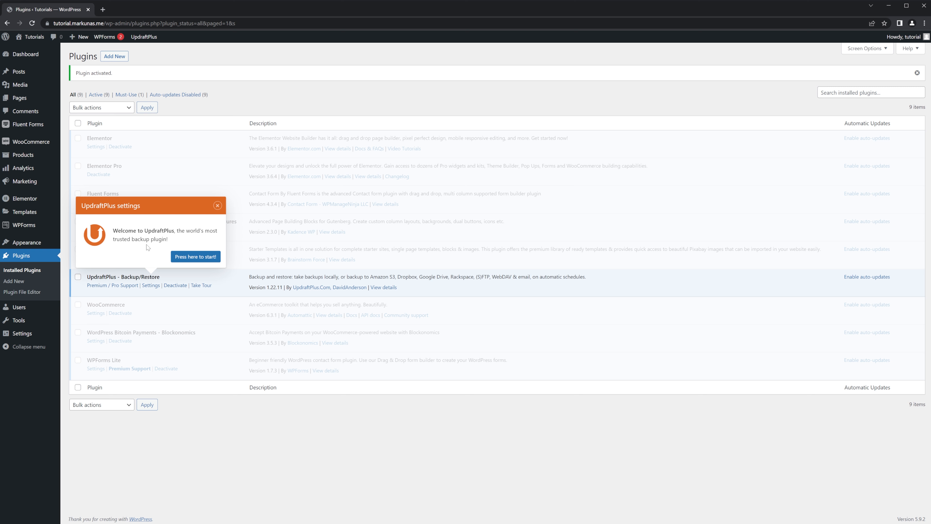
# Step: Open the UpdraftPlus backup page from its welcome prompt and dismiss the first-backup tour and welcome notice
pyautogui.click(181, 257)
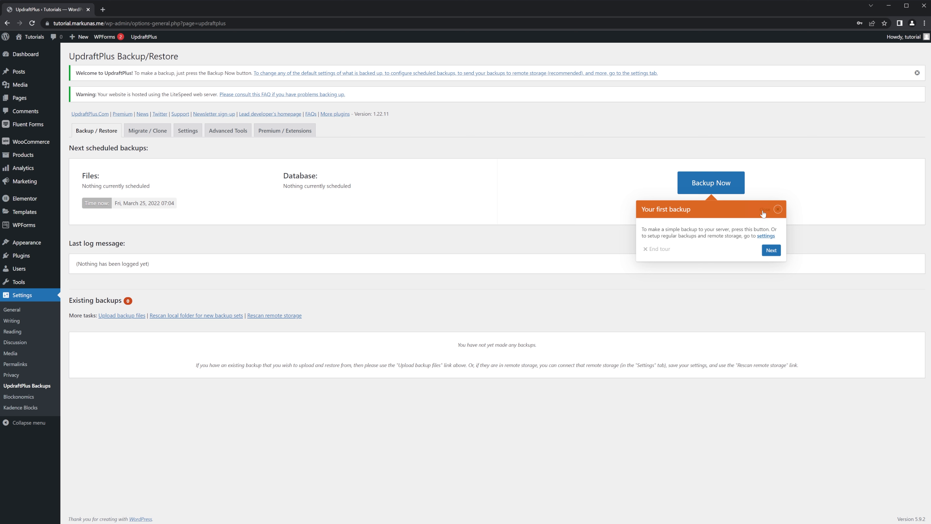
pyautogui.click(777, 209)
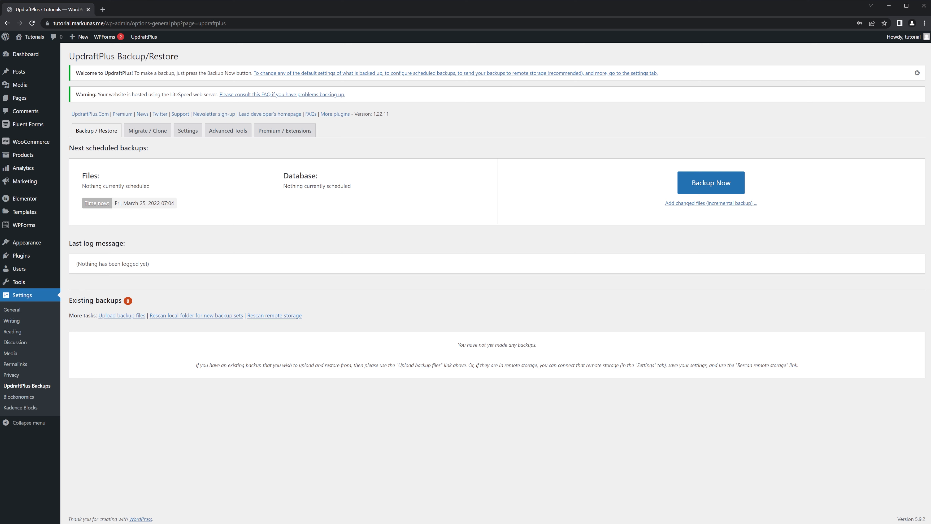
pyautogui.click(917, 73)
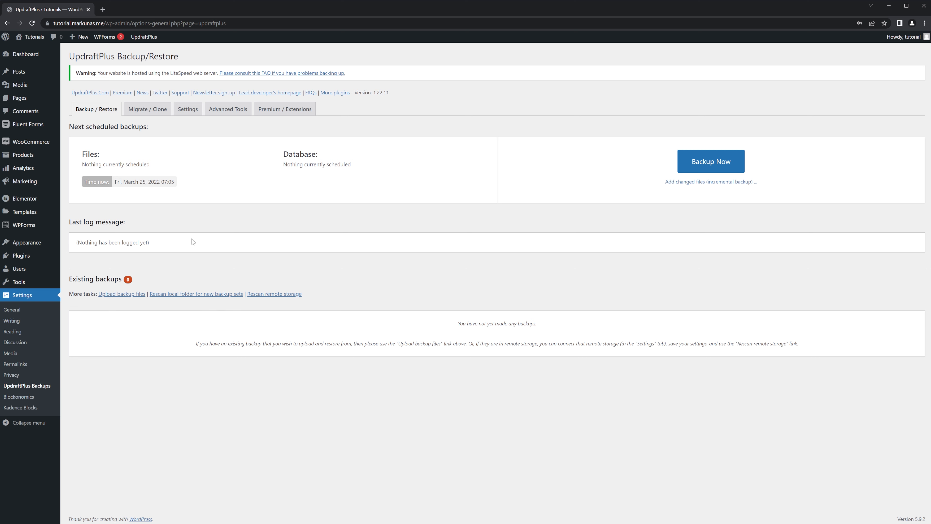
# Step: Look over the Migrate / Clone options and examine the files backup schedule intervals and retention setting
pyautogui.click(137, 110)
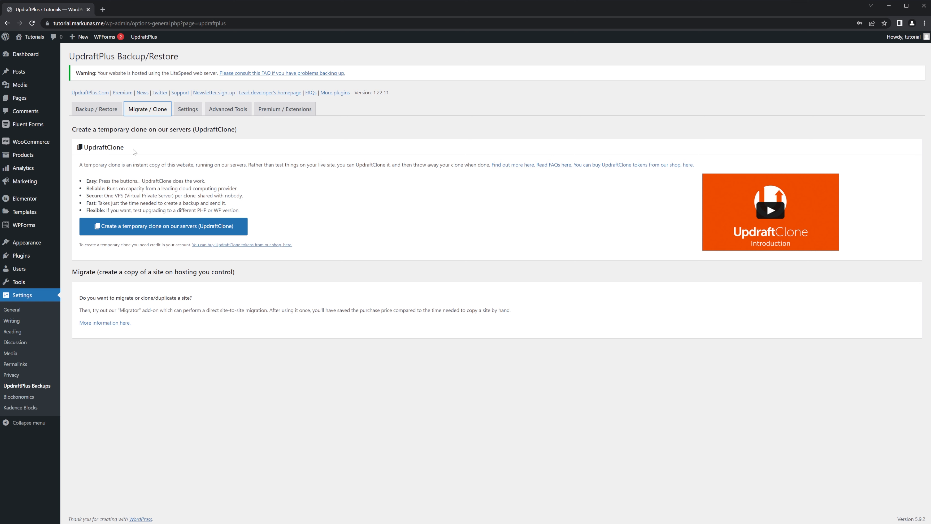
pyautogui.click(185, 112)
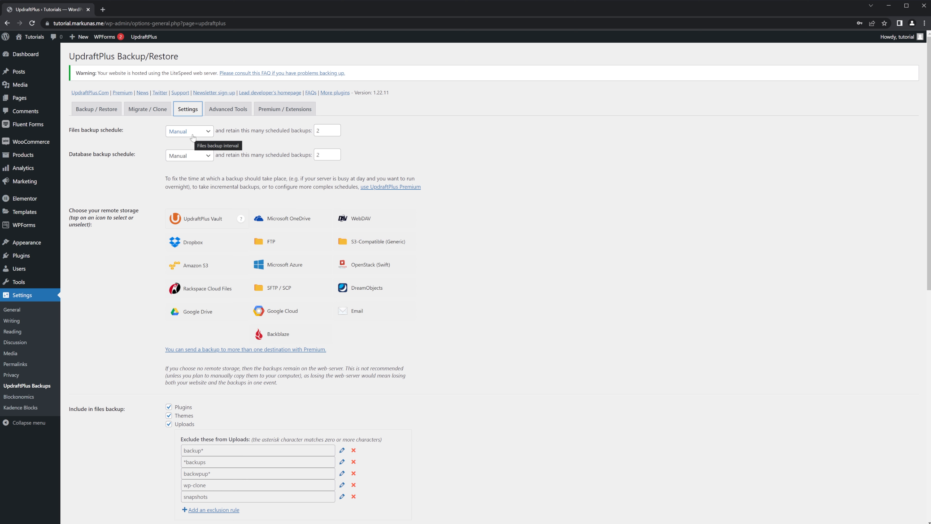
pyautogui.click(207, 135)
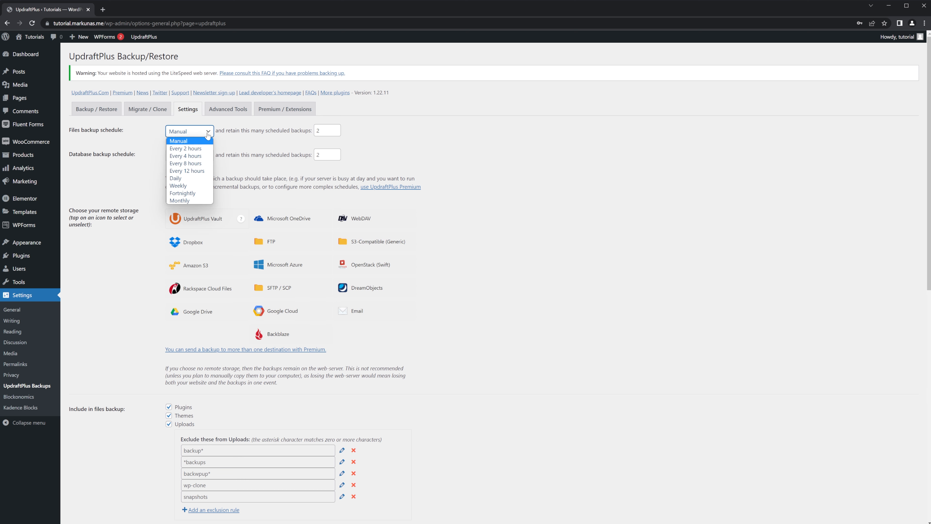
pyautogui.click(131, 148)
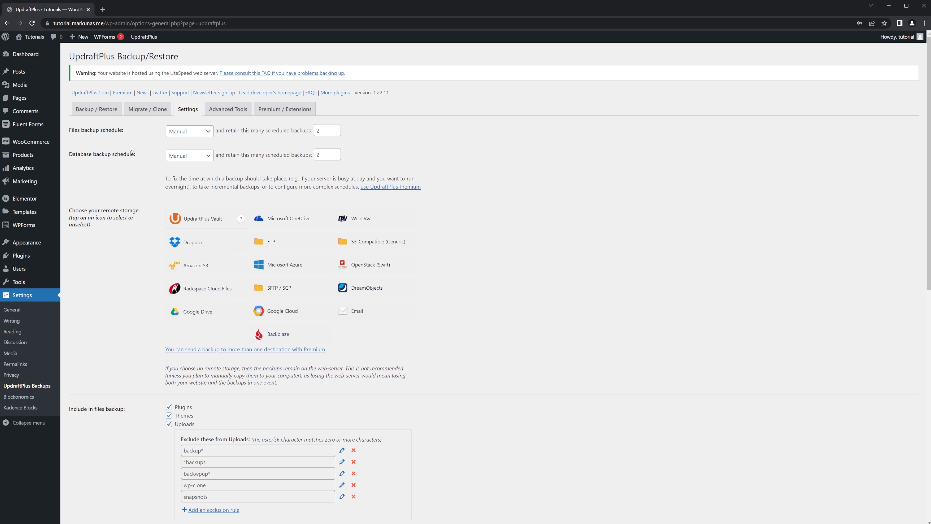
pyautogui.click(189, 131)
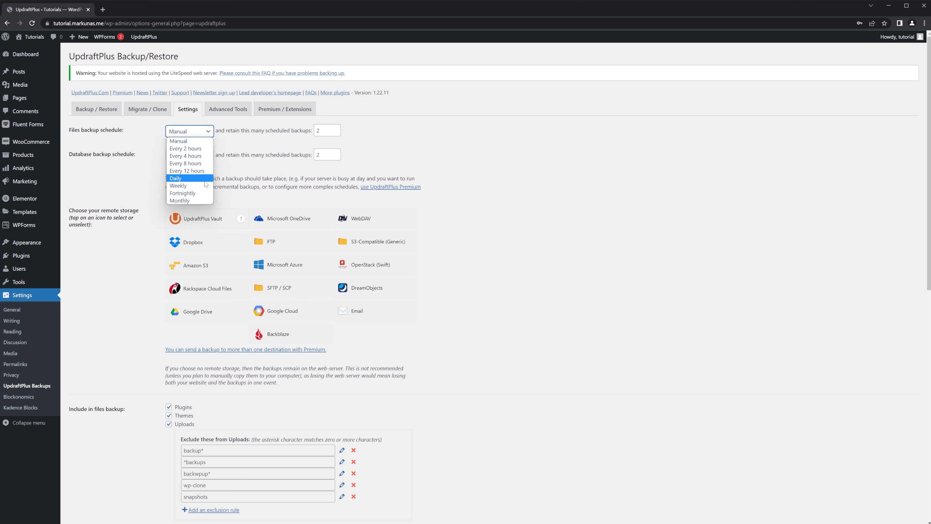
pyautogui.click(122, 138)
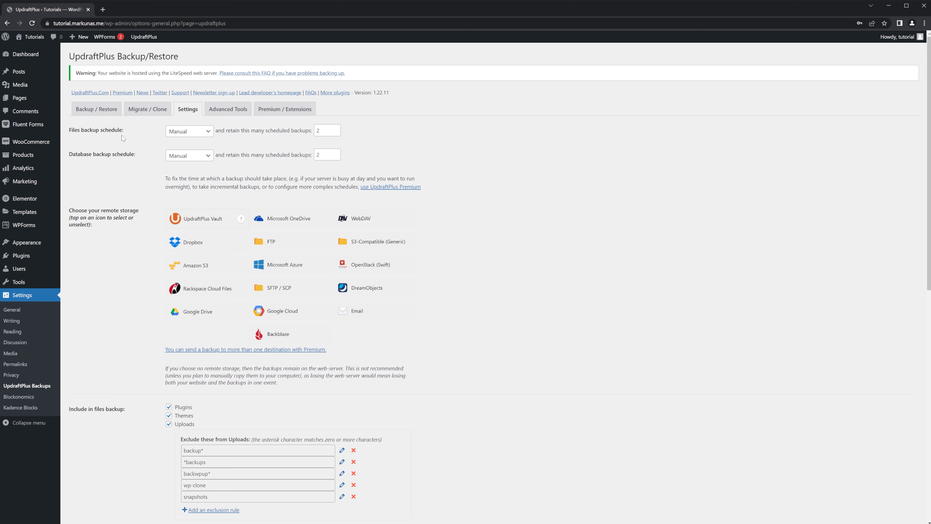
pyautogui.doubleClick(330, 131)
pyautogui.click(361, 135)
pyautogui.click(325, 130)
pyautogui.click(361, 135)
# Step: Preview the Dropbox, Amazon S3, Rackspace Cloud Files and Microsoft Azure remote storage options and select UpdraftPlus Vault
pyautogui.scroll(-1, 158, 171)
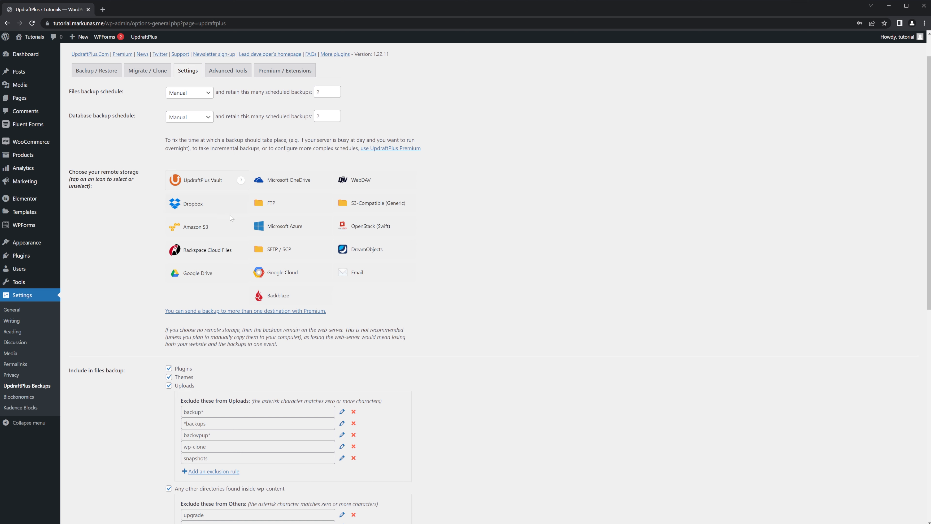
pyautogui.click(227, 201)
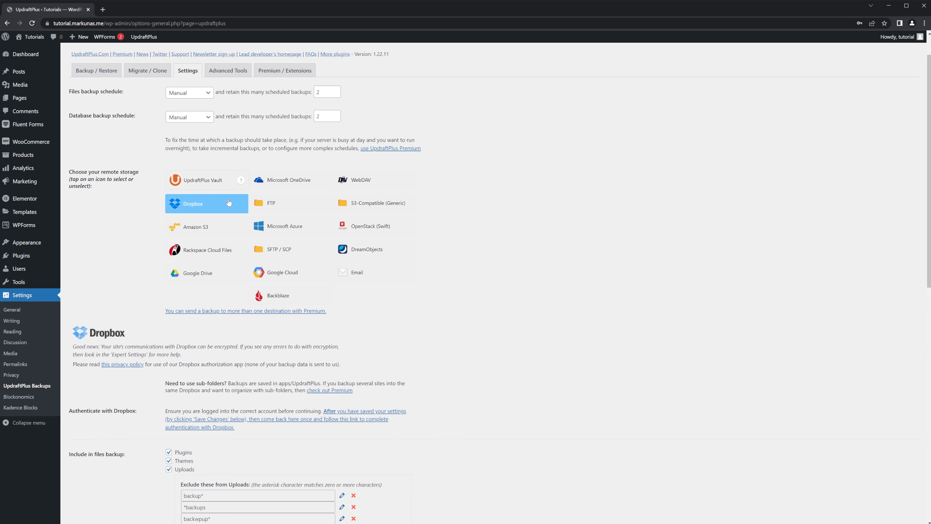
pyautogui.click(224, 226)
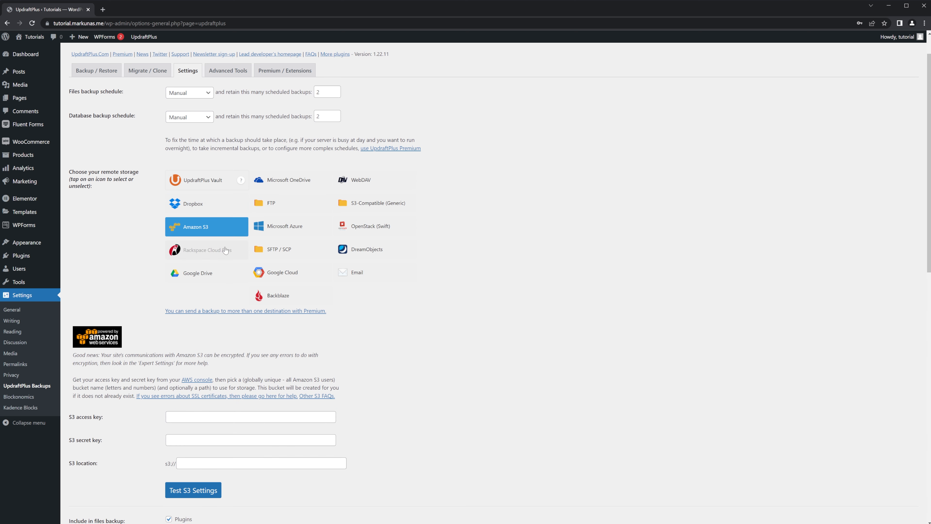
pyautogui.click(223, 249)
pyautogui.click(289, 228)
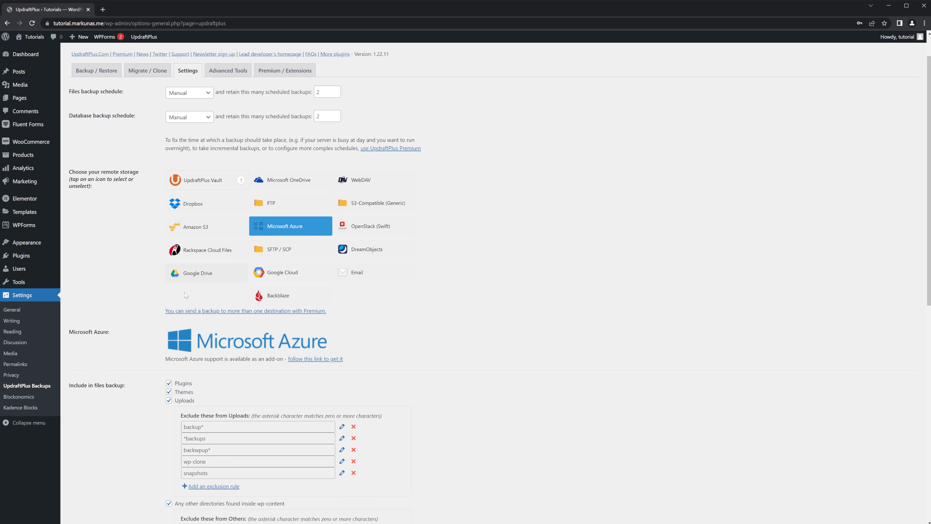
pyautogui.click(199, 229)
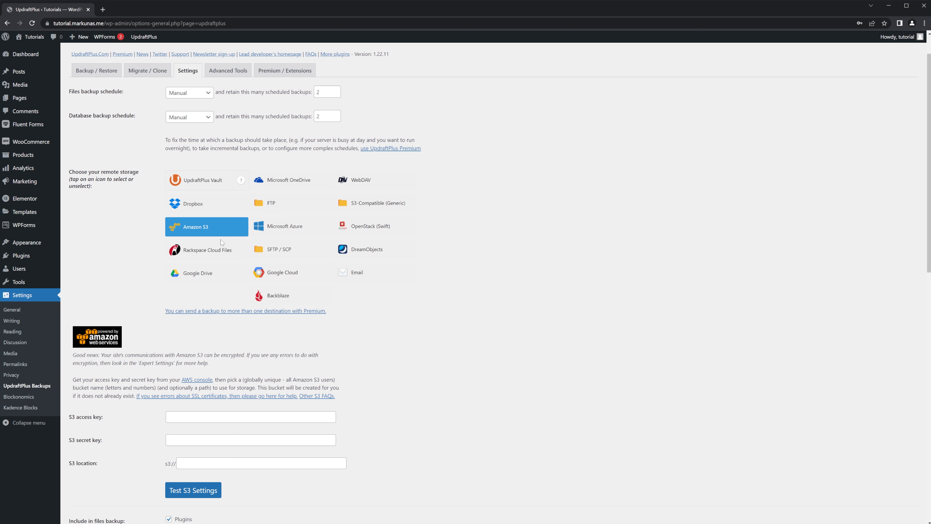
pyautogui.click(201, 188)
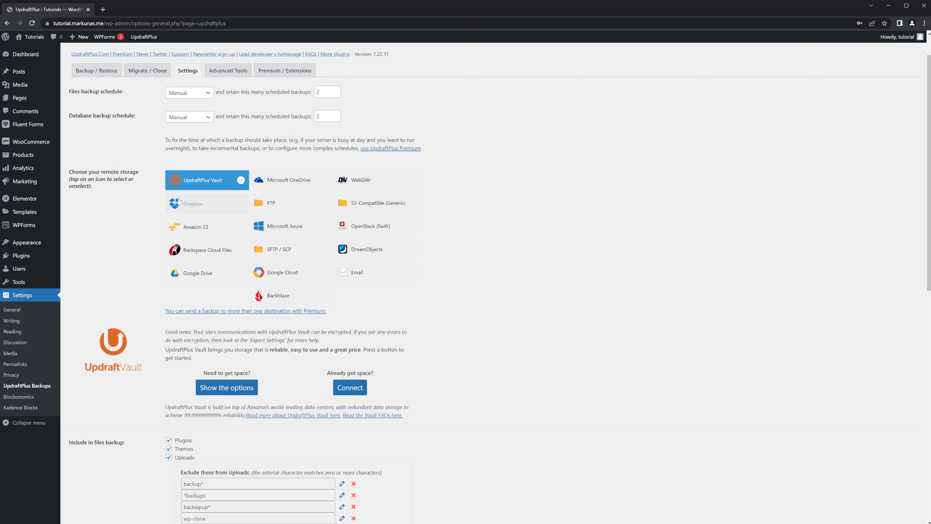
# Step: Examine what the files backup includes and the ways to add an exclusion rule for other wp-content directories
pyautogui.scroll(-5, 136, 309)
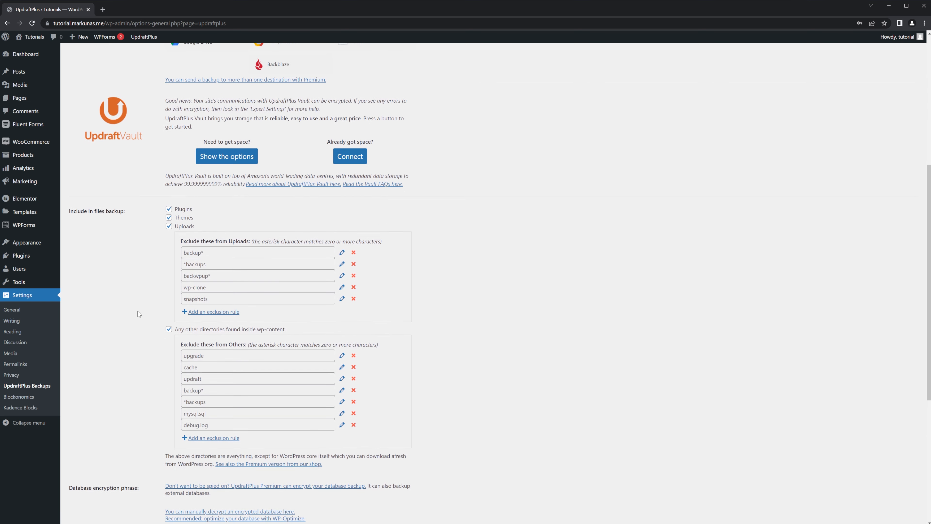
pyautogui.scroll(-2, 137, 311)
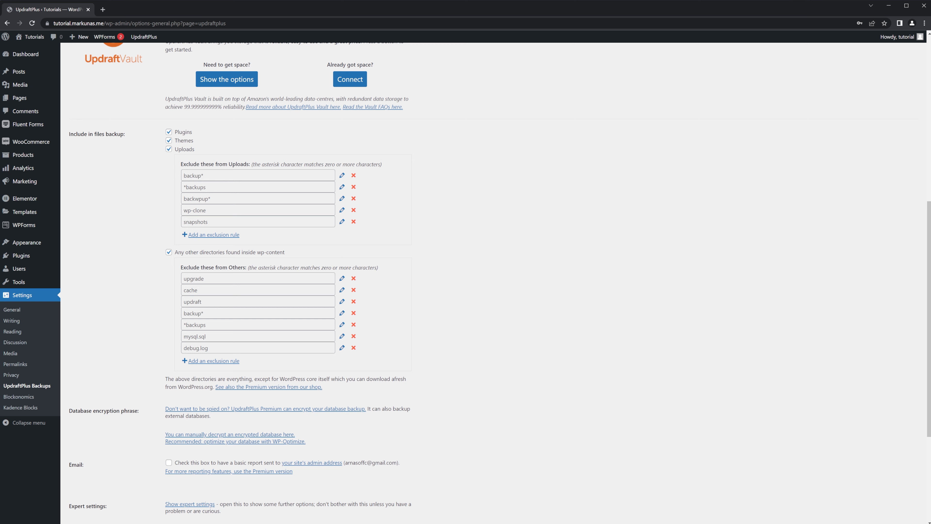
pyautogui.scroll(-1, 173, 240)
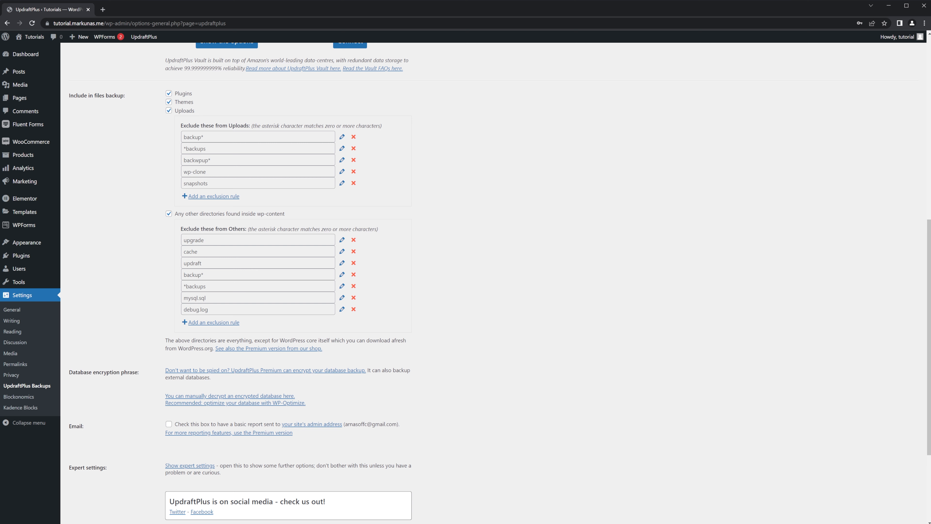
pyautogui.click(218, 322)
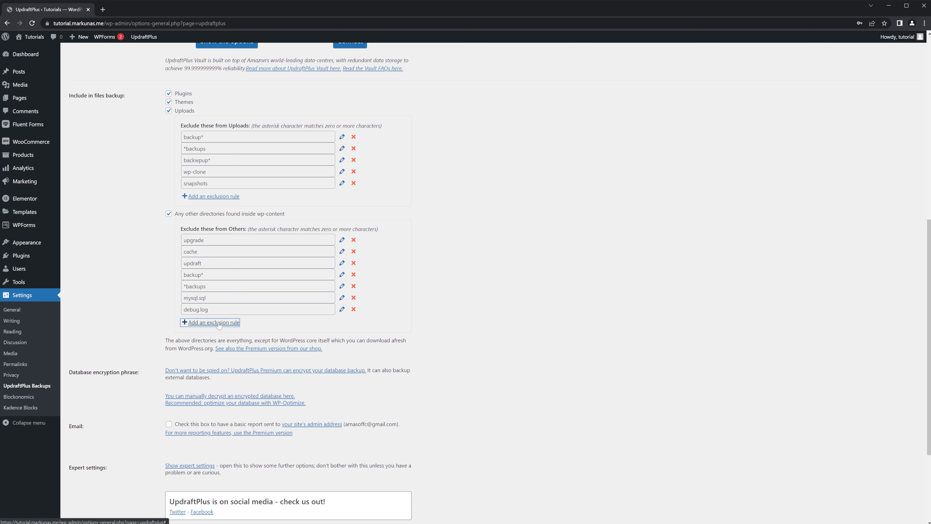
pyautogui.click(231, 322)
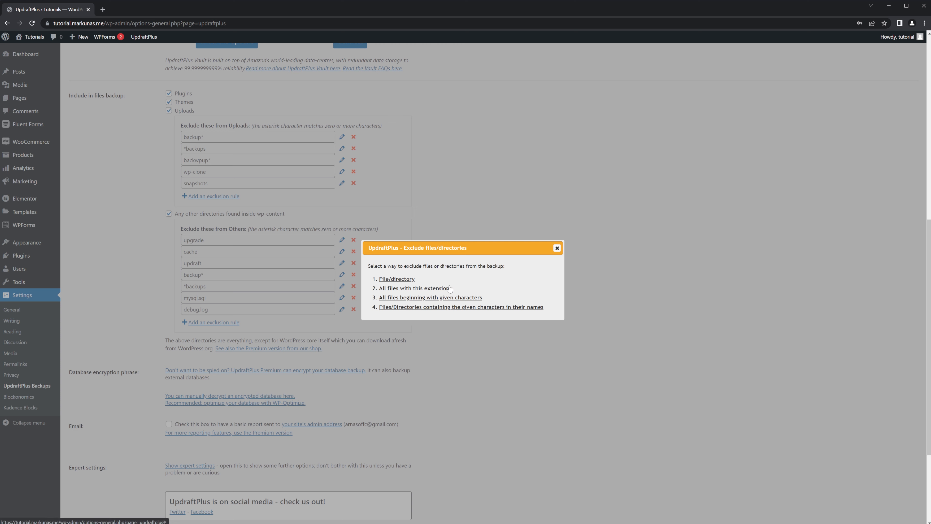
pyautogui.click(556, 248)
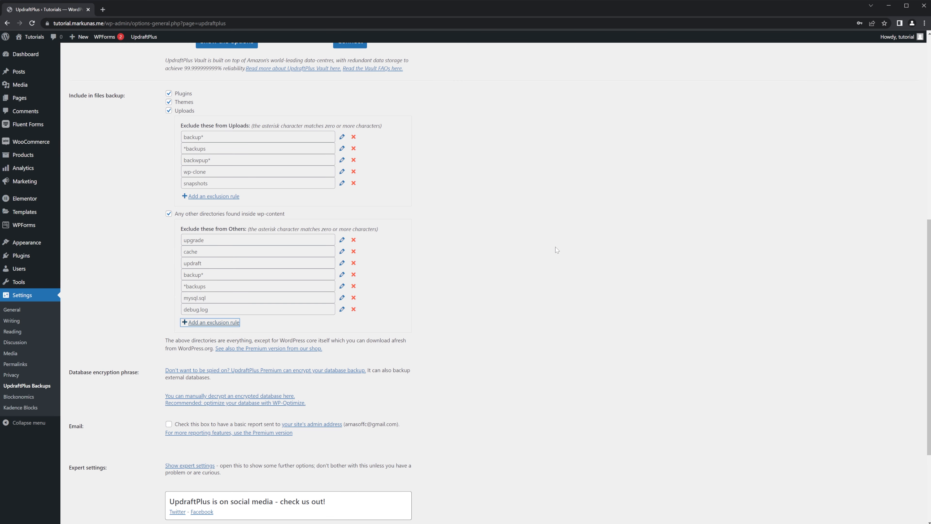
# Step: Show the expert settings and examine the debug, archive splitting, local backup deletion, directory and SSL options
pyautogui.scroll(-3, 351, 358)
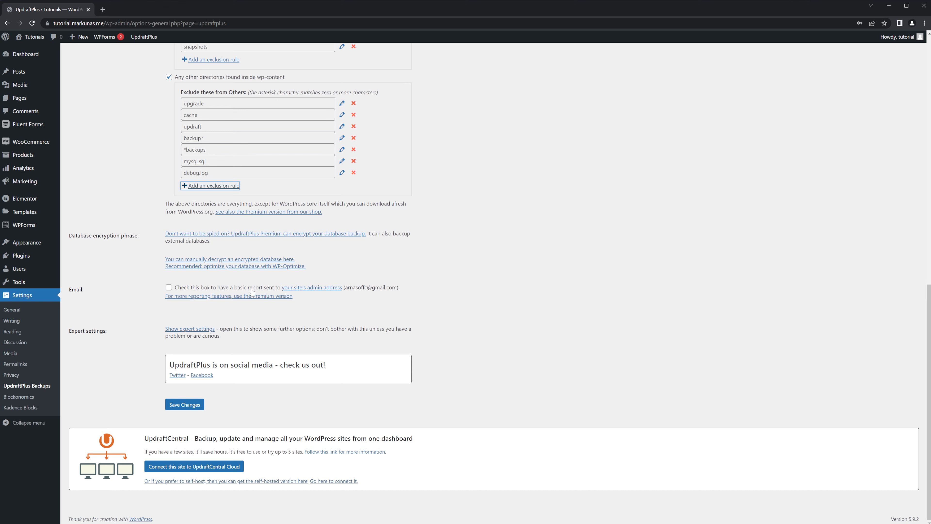
pyautogui.click(189, 328)
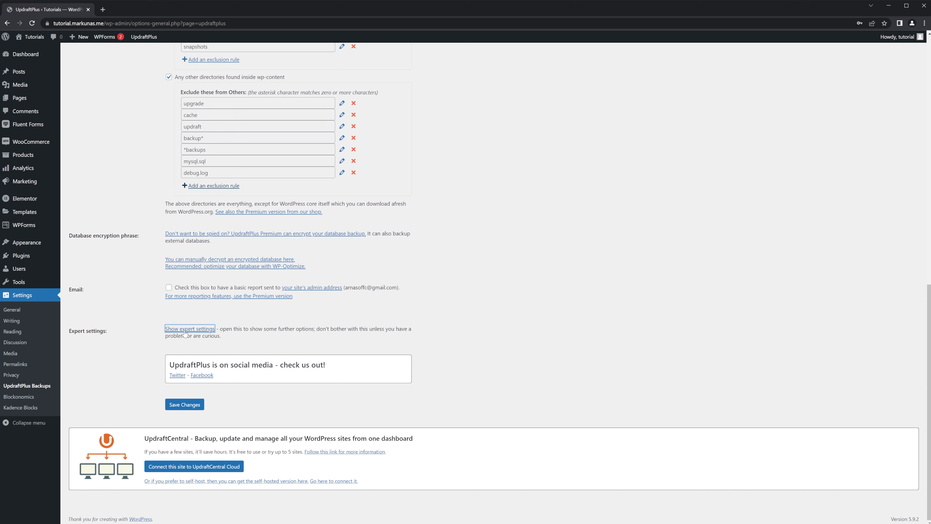
pyautogui.scroll(-2, 189, 328)
pyautogui.scroll(-1, 184, 331)
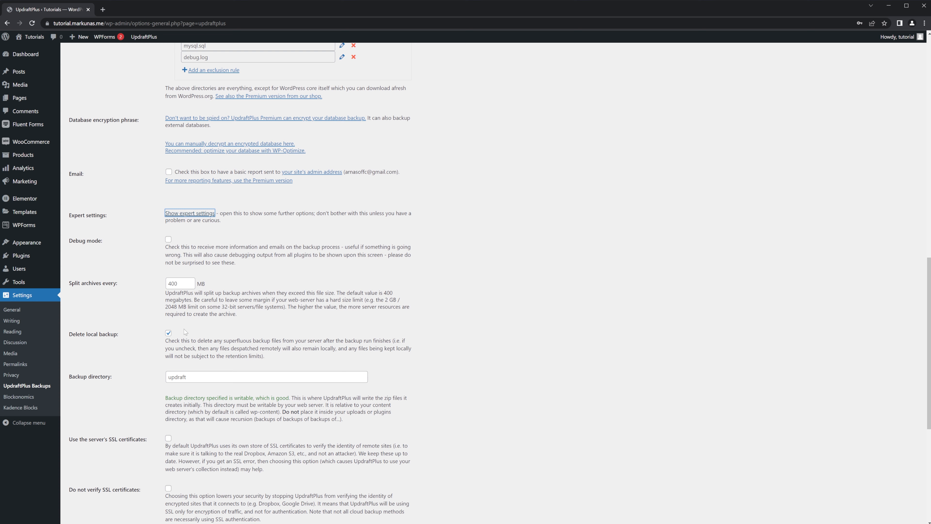
pyautogui.scroll(-4, 184, 329)
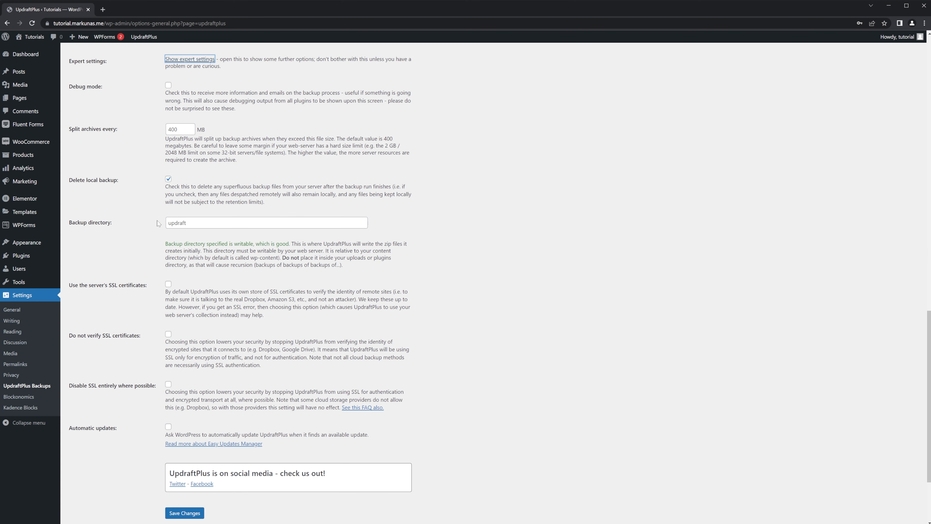
pyautogui.click(168, 178)
pyautogui.press('Tab')
pyautogui.press('Tab')
# Step: Try archive split sizes of 1000 MB and 400 MB, and finish with 64 MB
pyautogui.click(146, 132)
pyautogui.doubleClick(173, 129)
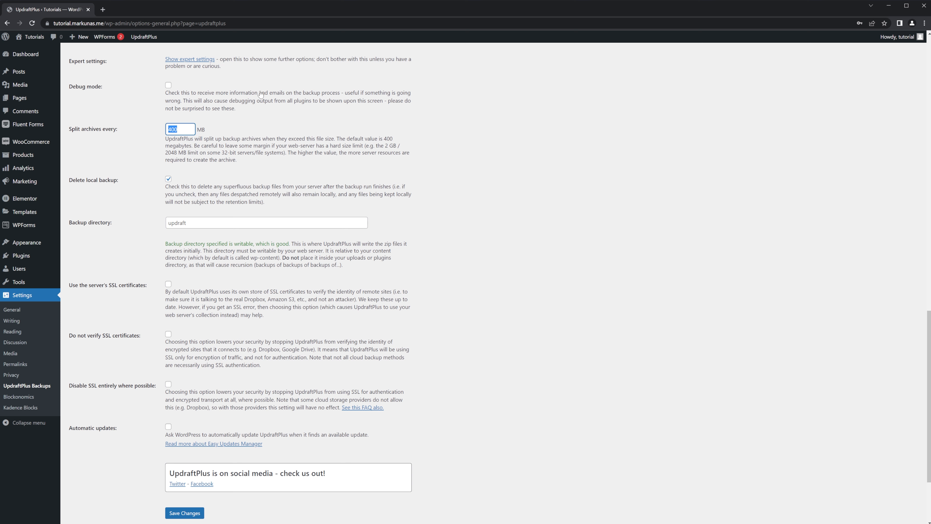
pyautogui.write('1000')
pyautogui.moveTo(290, 152); pyautogui.dragTo(242, 161)
pyautogui.click(243, 161)
pyautogui.doubleClick(180, 129)
pyautogui.write('400')
pyautogui.moveTo(172, 129); pyautogui.dragTo(144, 132)
pyautogui.write('64')
pyautogui.click(127, 162)
# Step: Open the Advanced Tools and examine the site information, including the memory limit, SQL mode, Curl and OpenSSL versions
pyautogui.scroll(2, 139, 212)
pyautogui.scroll(-2, 141, 210)
pyautogui.scroll(15, 242, 385)
pyautogui.moveTo(240, 219)
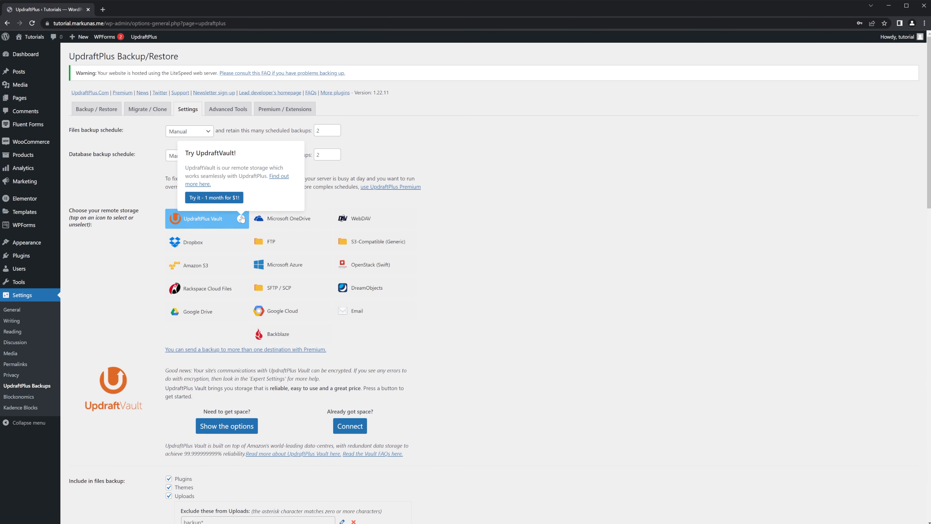
pyautogui.click(230, 110)
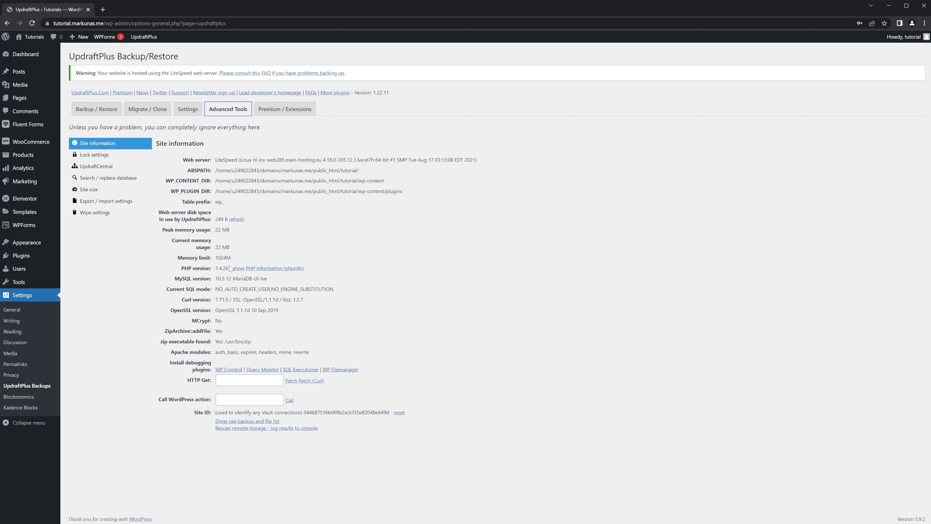
pyautogui.moveTo(181, 258); pyautogui.dragTo(224, 258)
pyautogui.click(224, 257)
pyautogui.moveTo(167, 289); pyautogui.dragTo(281, 311)
pyautogui.click(281, 311)
# Step: Examine the lock settings, the UpdraftCentral remote control and the search / replace database tools
pyautogui.click(106, 159)
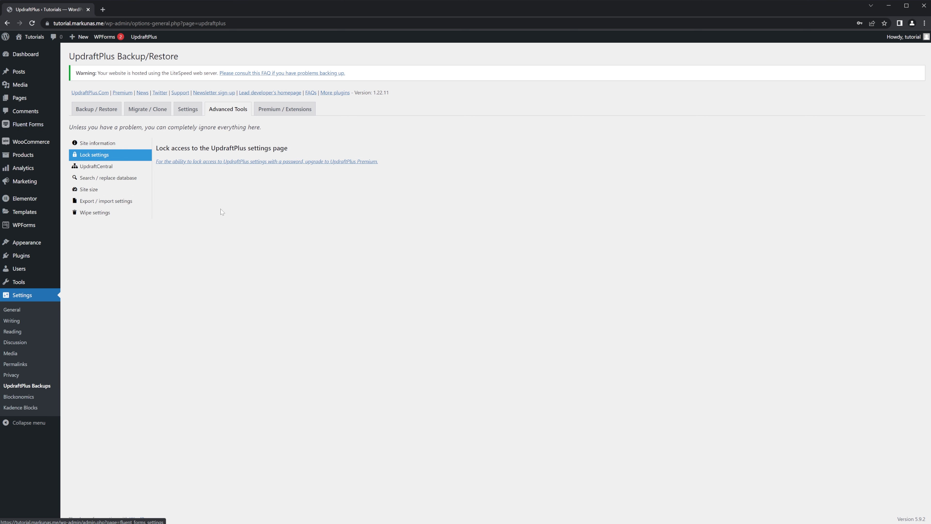
pyautogui.click(98, 168)
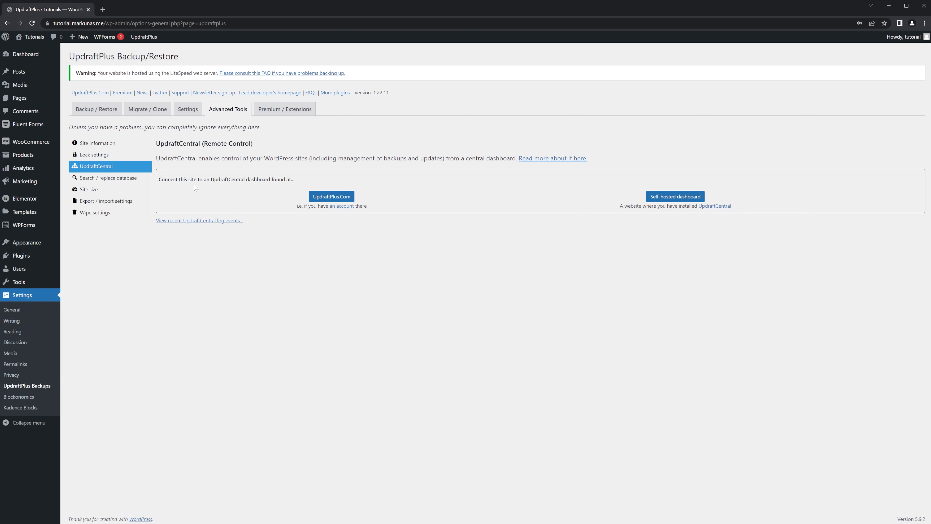
pyautogui.click(107, 179)
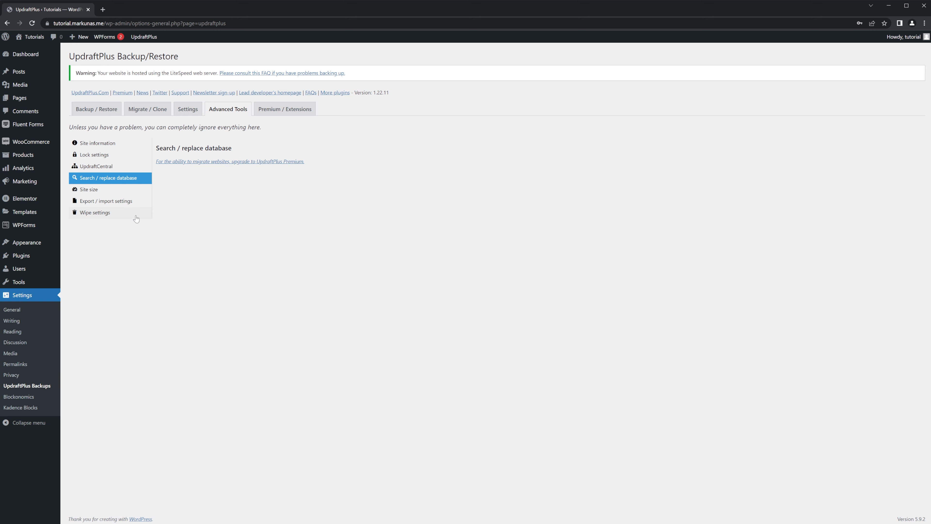
# Step: Count the site's uncompressed on-disk data for plugins, themes, uploads and others
pyautogui.click(88, 193)
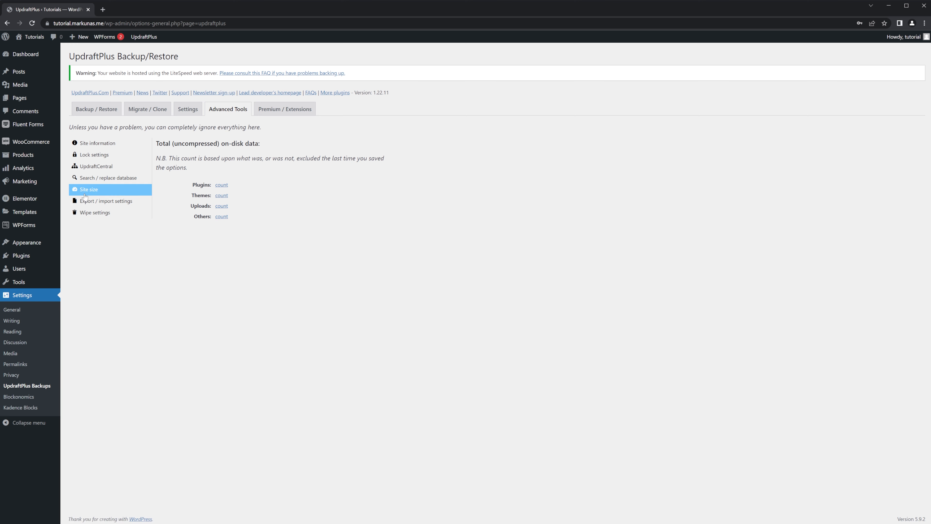
pyautogui.click(222, 185)
pyautogui.click(222, 195)
pyautogui.click(222, 206)
pyautogui.click(221, 216)
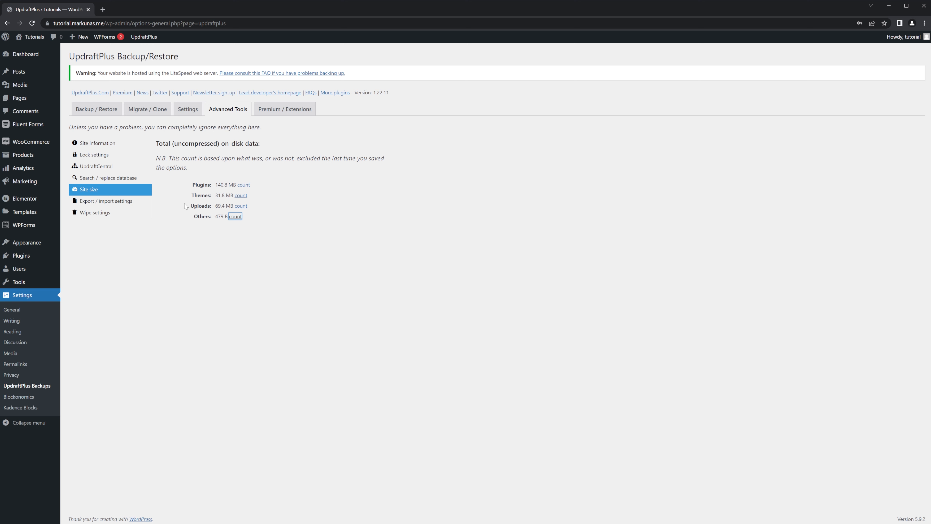
pyautogui.moveTo(185, 204); pyautogui.dragTo(211, 214)
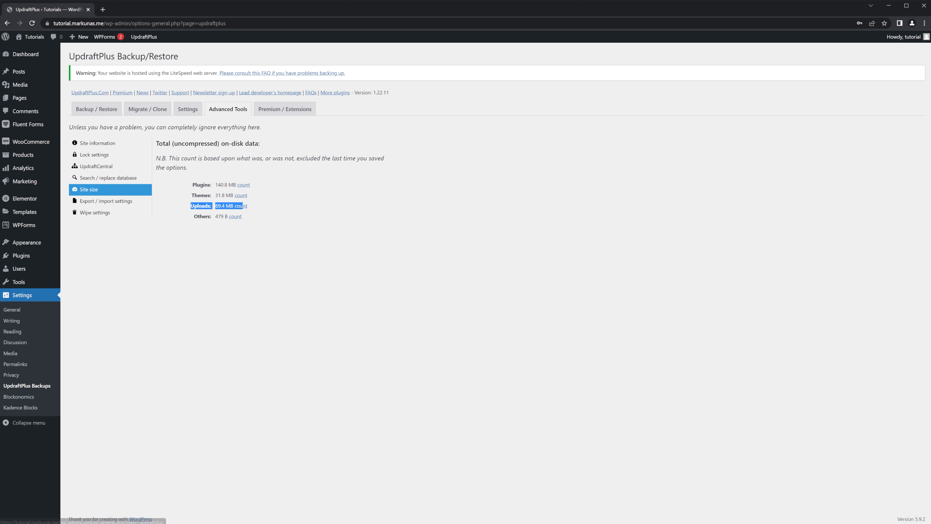
pyautogui.click(262, 206)
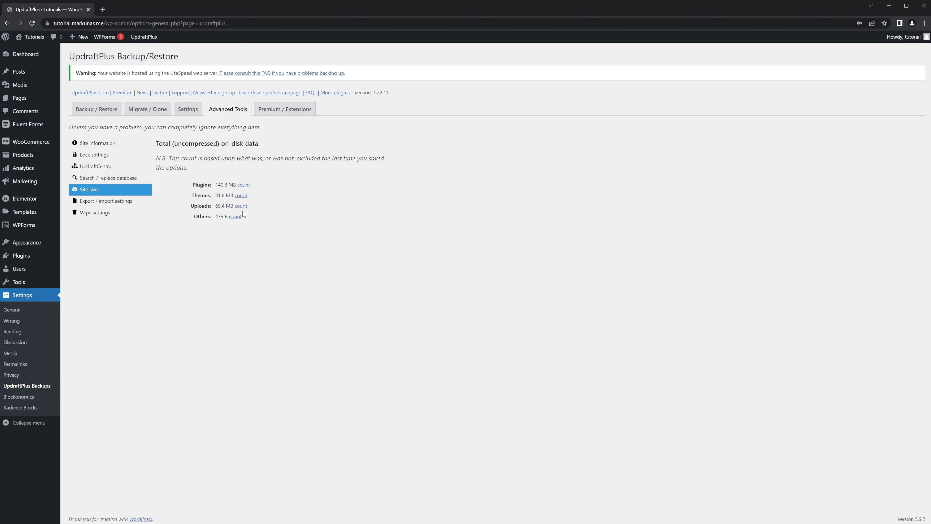
# Step: Review the archive split size among the expert settings and the backup schedule settings again
pyautogui.click(187, 109)
pyautogui.scroll(-7, 267, 367)
pyautogui.scroll(-10, 268, 279)
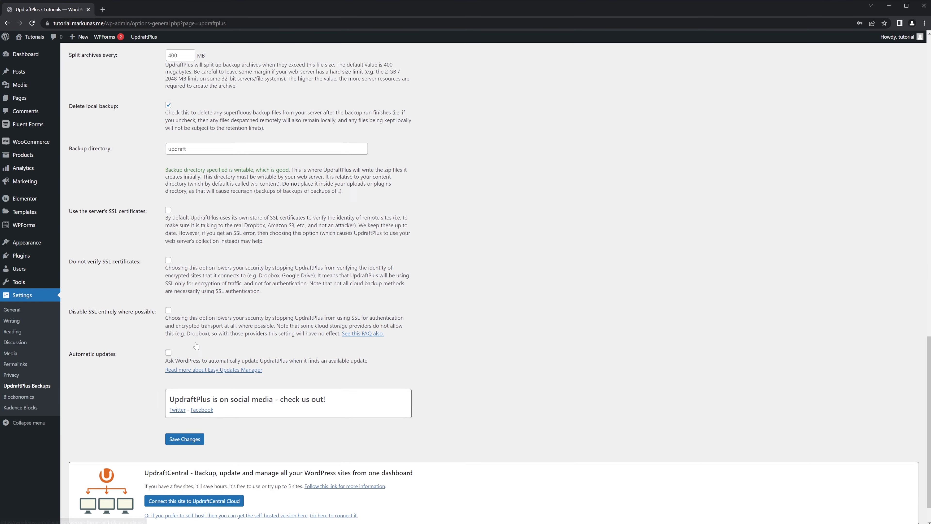
pyautogui.scroll(2, 268, 279)
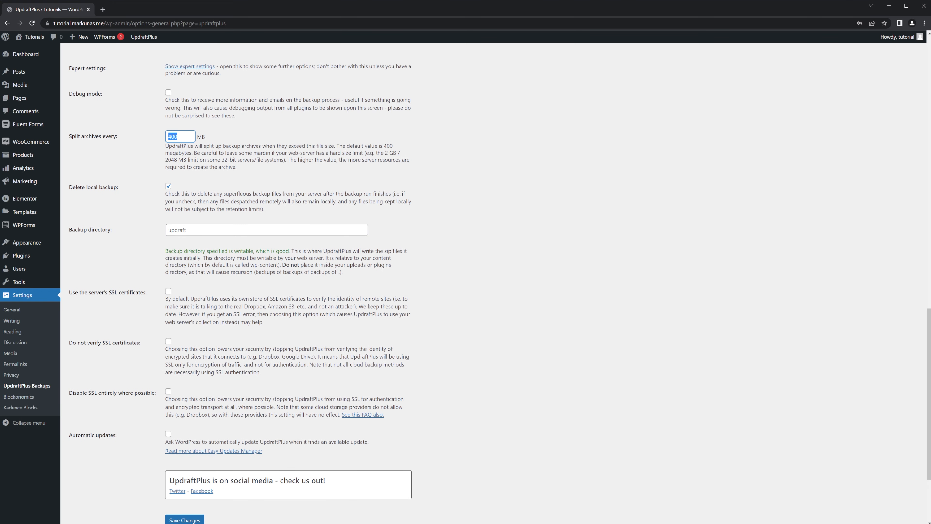
pyautogui.scroll(15, 241, 136)
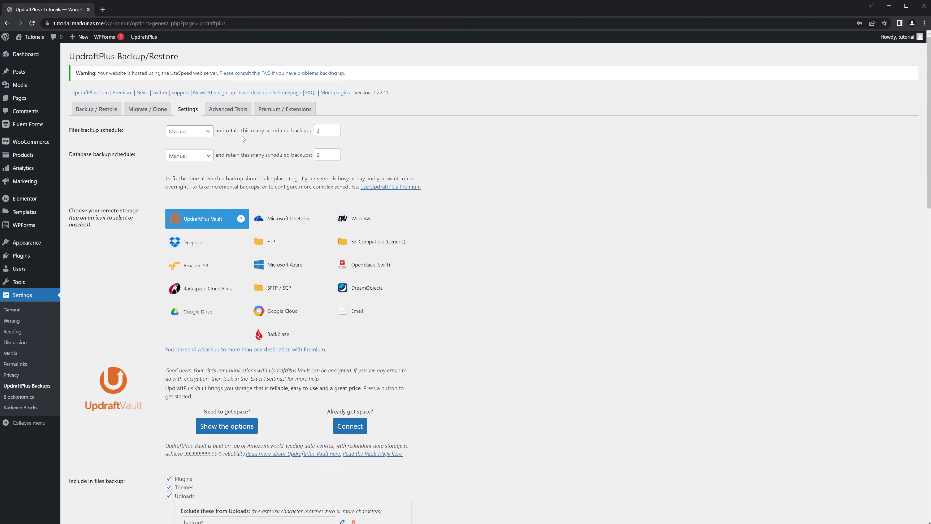
# Step: Examine the advanced tools for exporting, importing and wiping the plugin settings
pyautogui.click(224, 110)
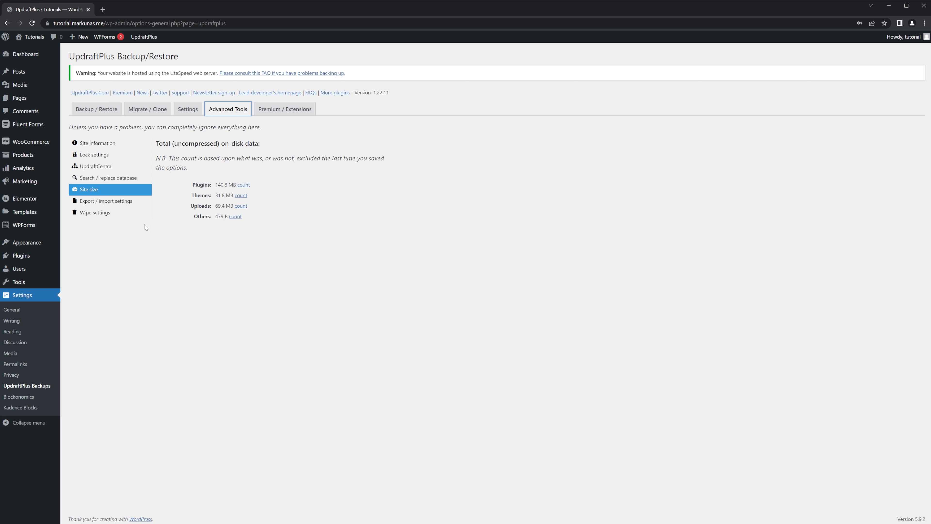
pyautogui.click(106, 202)
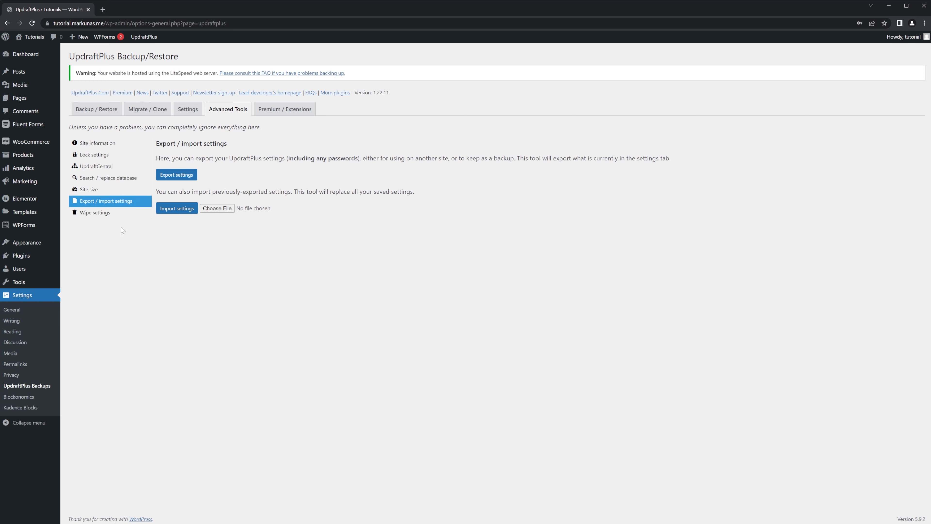
pyautogui.click(110, 213)
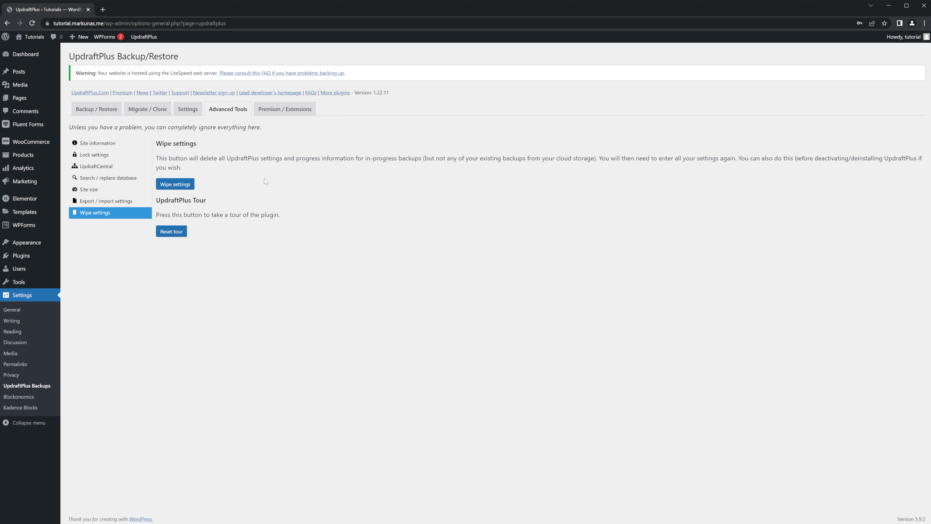
# Step: Examine the features comparison between the Free and Premium versions, from remote storage locations down to UpdraftVault storage
pyautogui.click(285, 108)
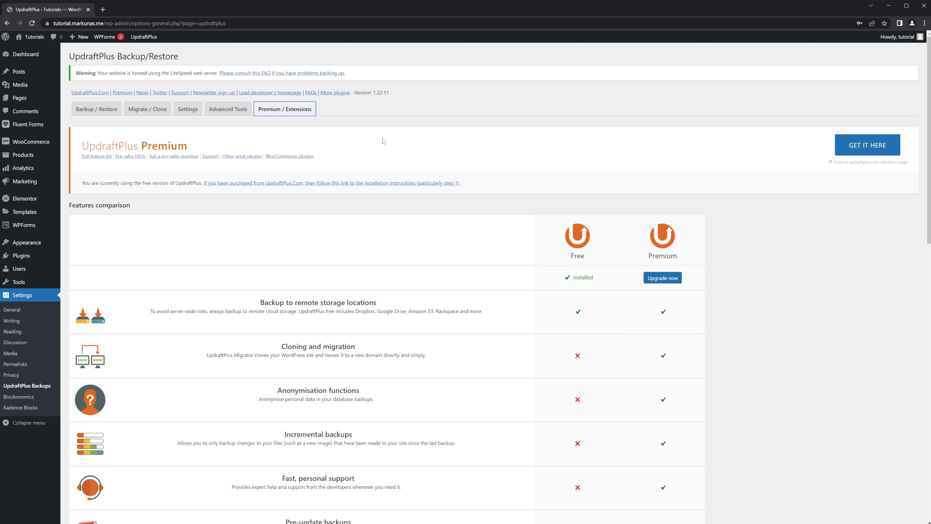
pyautogui.scroll(-3, 385, 157)
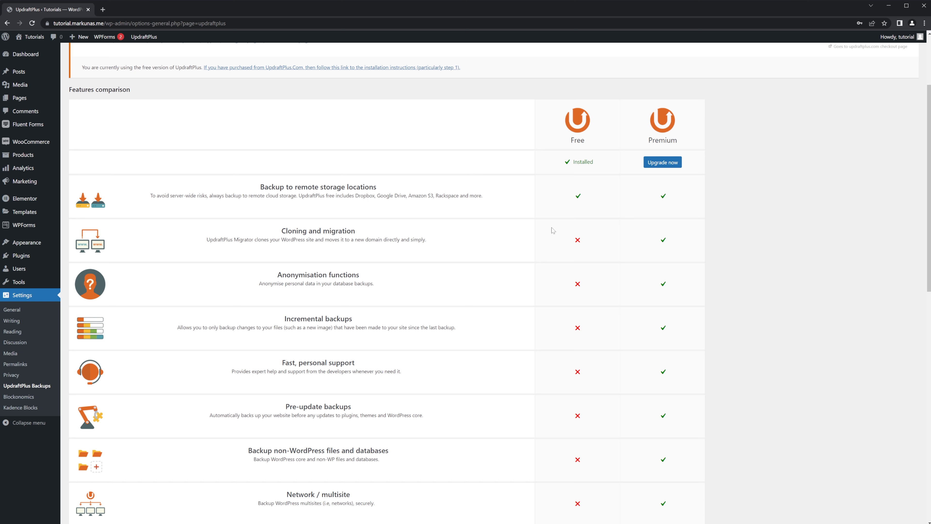
pyautogui.scroll(-3, 515, 244)
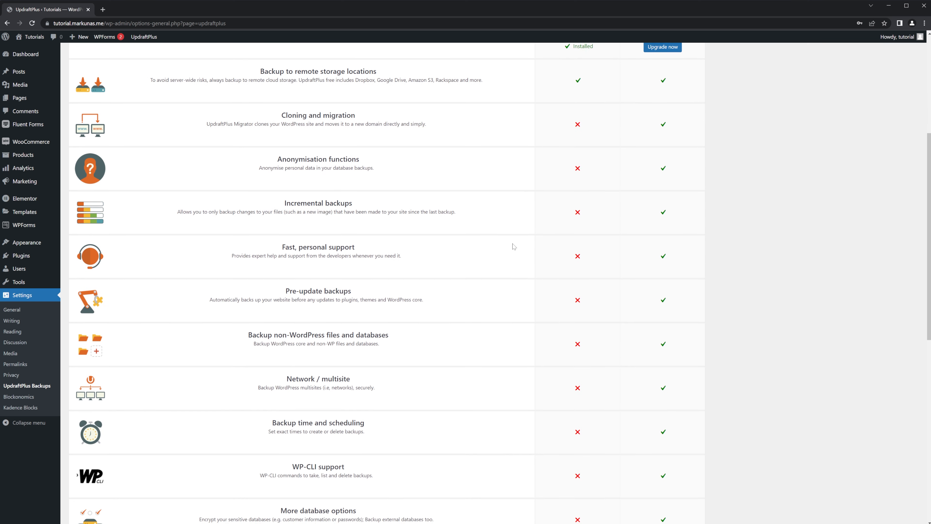
pyautogui.scroll(1, 531, 205)
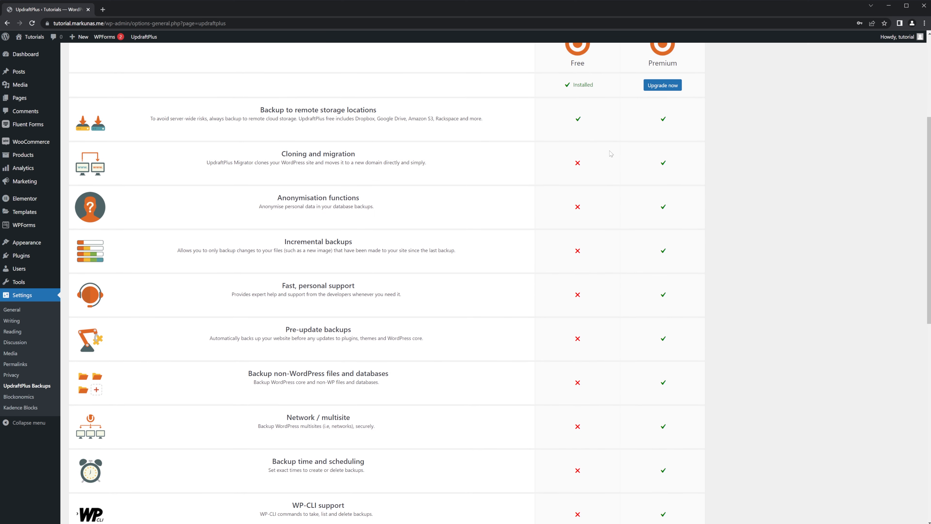
pyautogui.scroll(-10, 383, 312)
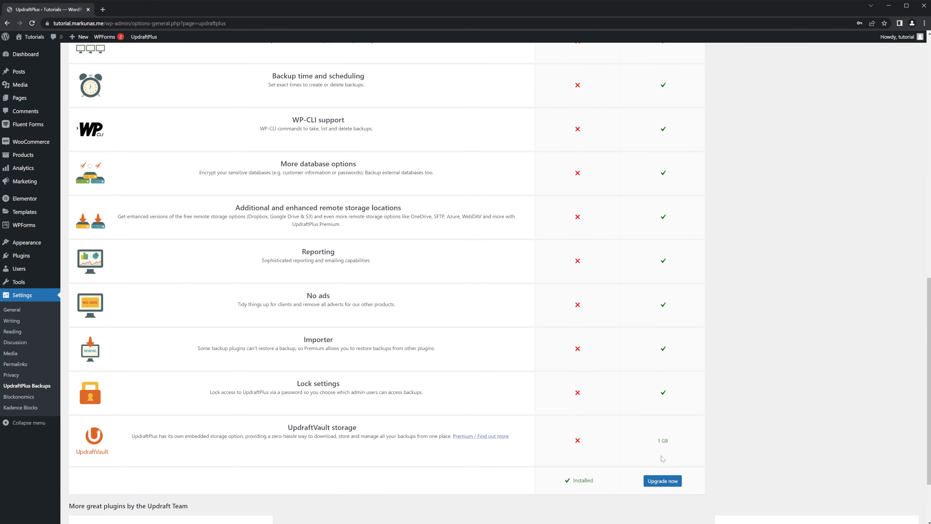
pyautogui.scroll(5, 341, 410)
pyautogui.scroll(2, 333, 407)
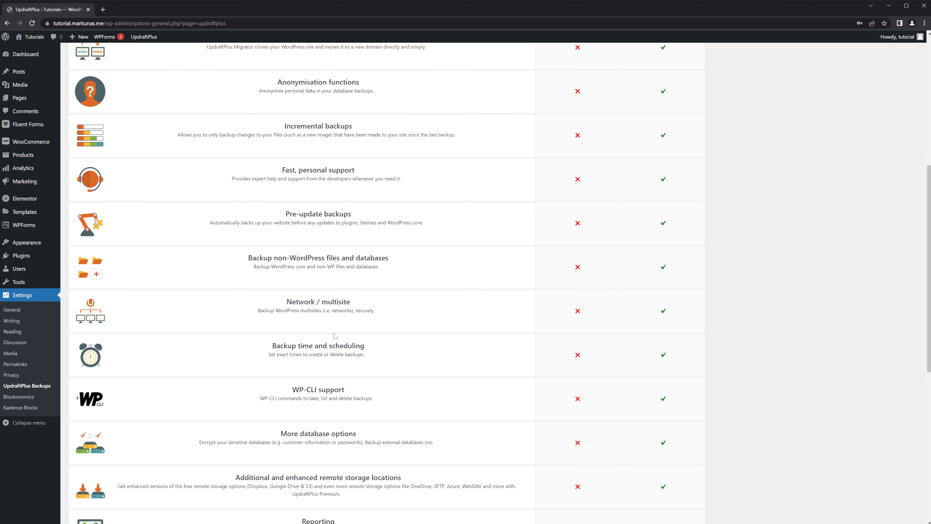
pyautogui.scroll(2, 334, 335)
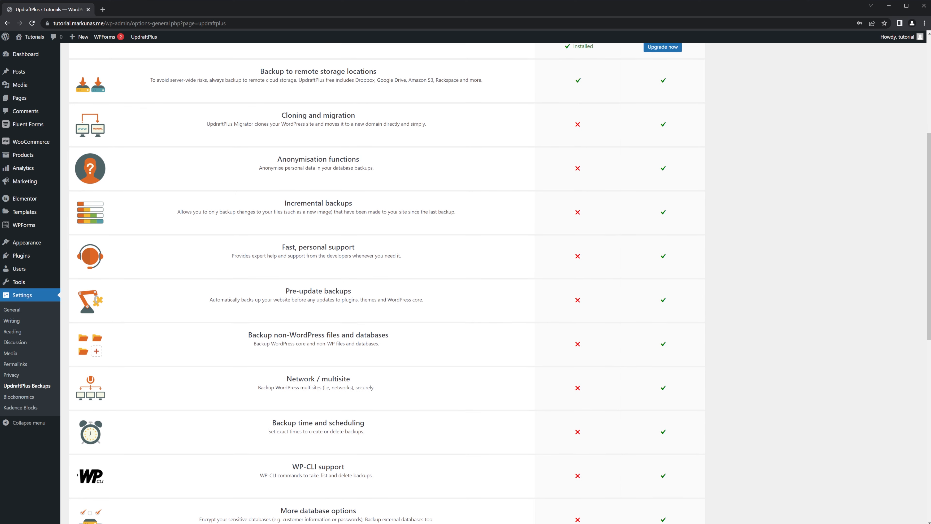
pyautogui.scroll(4, 378, 345)
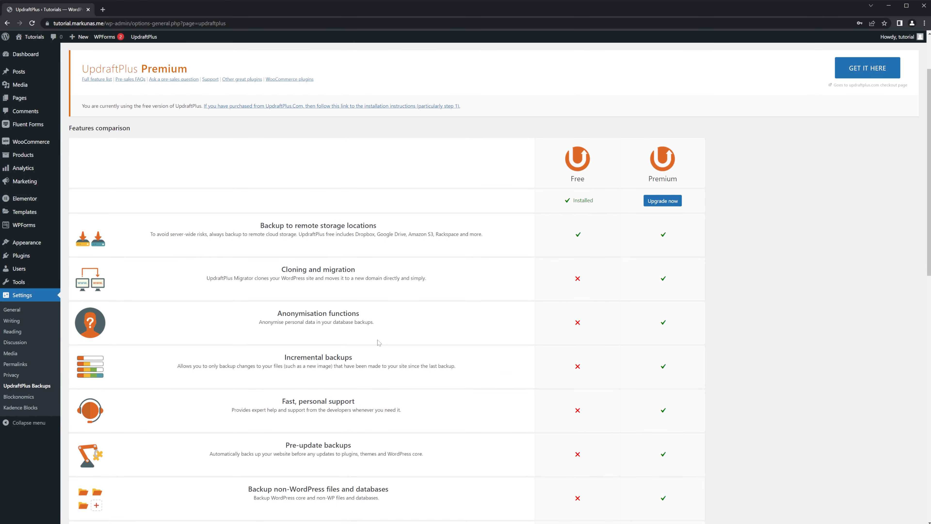
pyautogui.scroll(2, 431, 314)
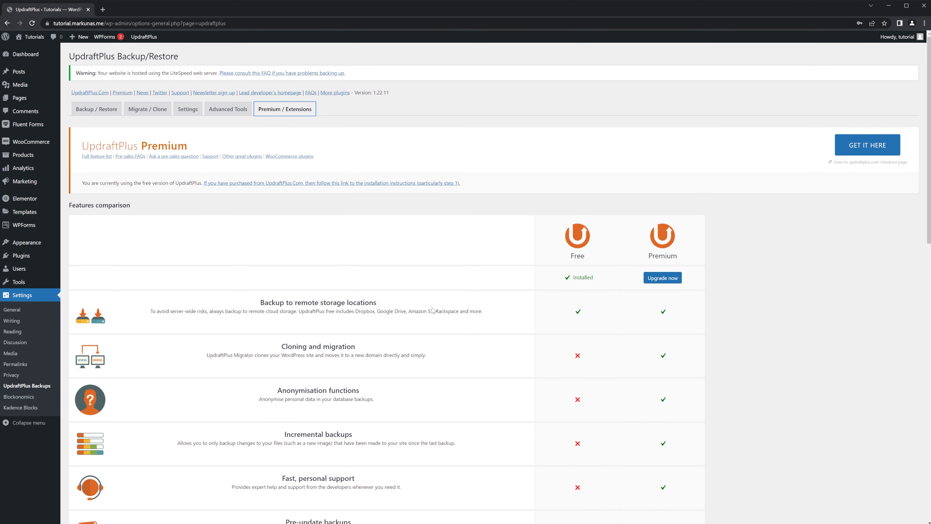
# Step: Open the dialog for taking a new backup, continuing without saving the changed settings
pyautogui.click(84, 114)
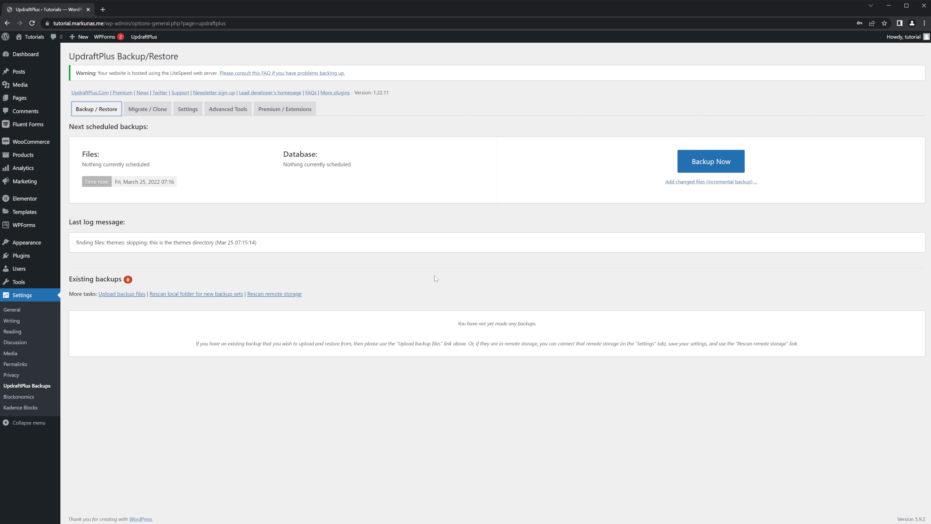
pyautogui.click(717, 165)
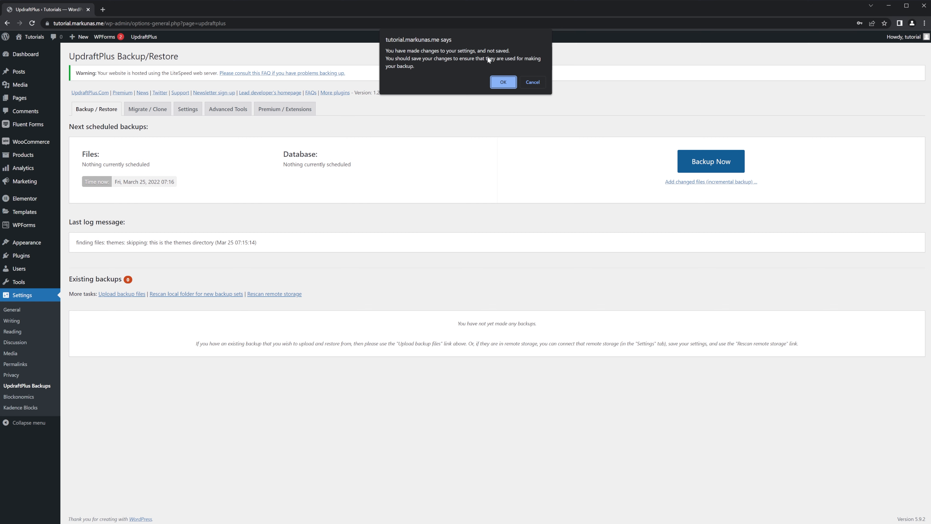
pyautogui.click(493, 82)
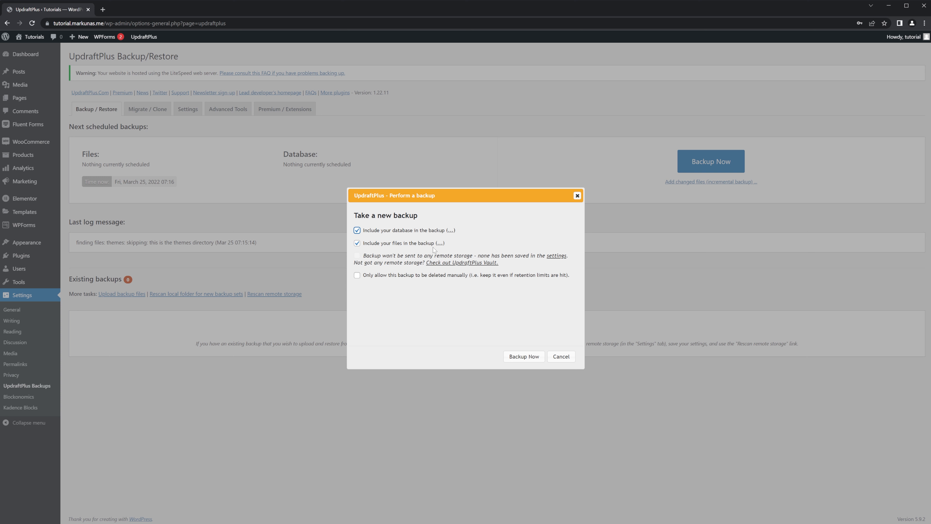
# Step: Examine which database tables and which files the new backup includes, expanding and collapsing the details of both
pyautogui.click(450, 231)
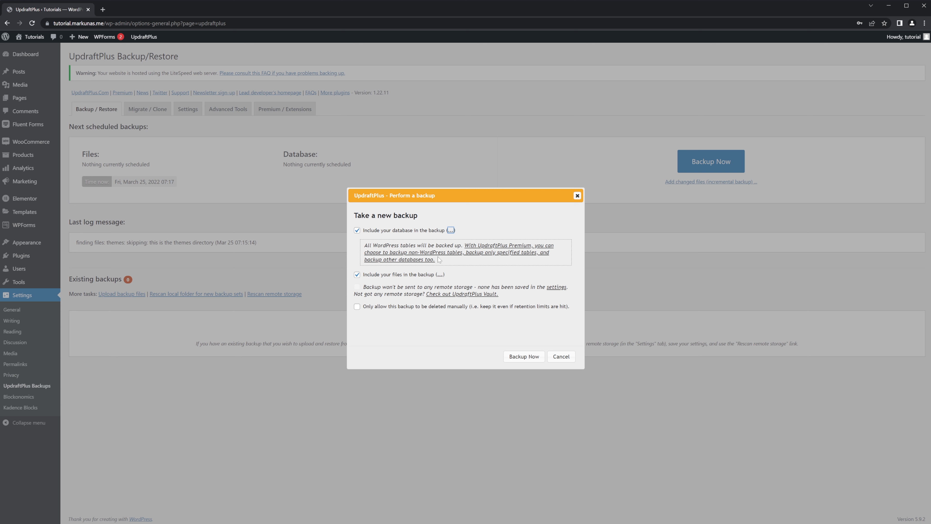
pyautogui.click(450, 230)
pyautogui.click(440, 243)
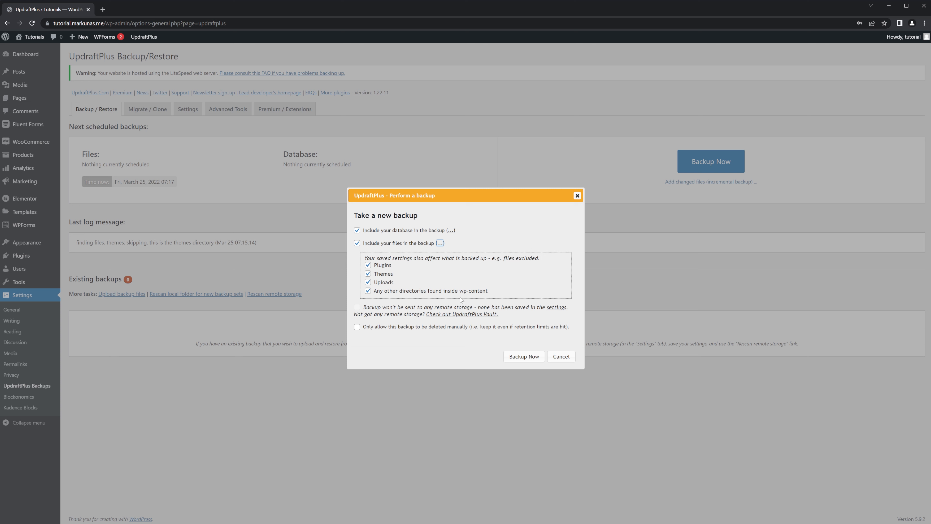
pyautogui.click(379, 296)
pyautogui.click(431, 292)
pyautogui.click(440, 244)
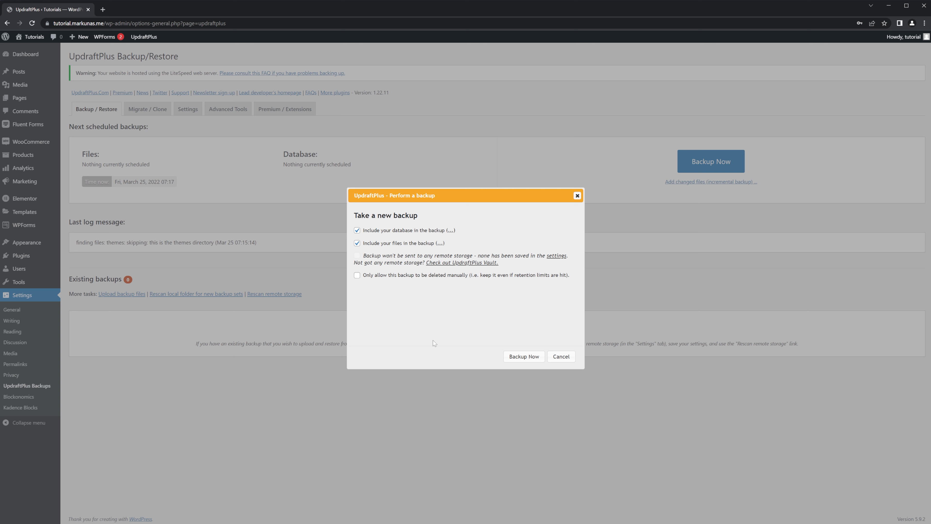
# Step: Start the backup with both the database and the files included
pyautogui.click(534, 360)
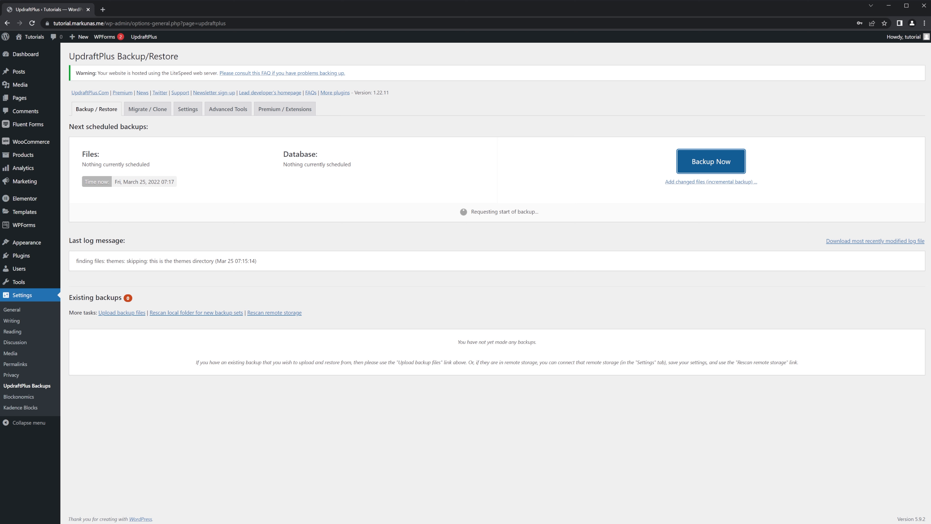
pyautogui.moveTo(85, 241); pyautogui.dragTo(116, 255)
pyautogui.click(116, 255)
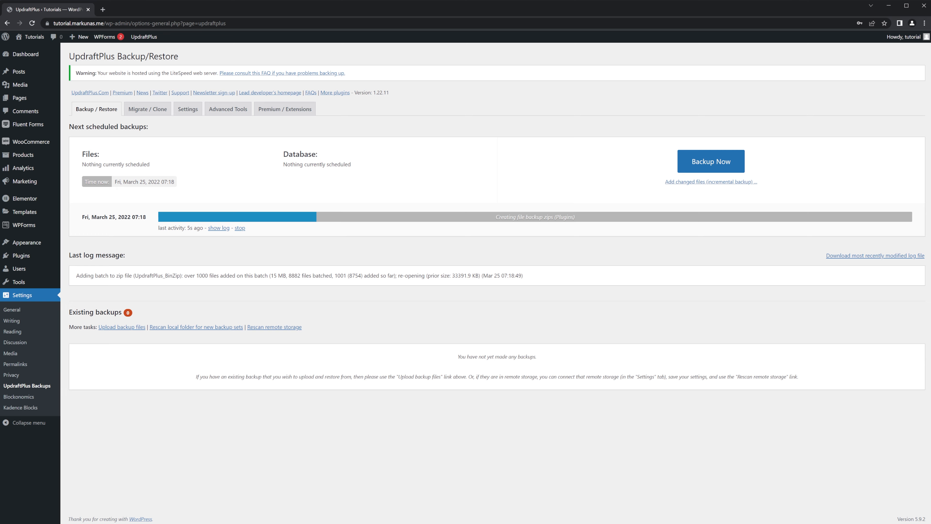
# Step: Read the running backup's log through to its latest entries, and dismiss the backup's completion notice
pyautogui.click(216, 228)
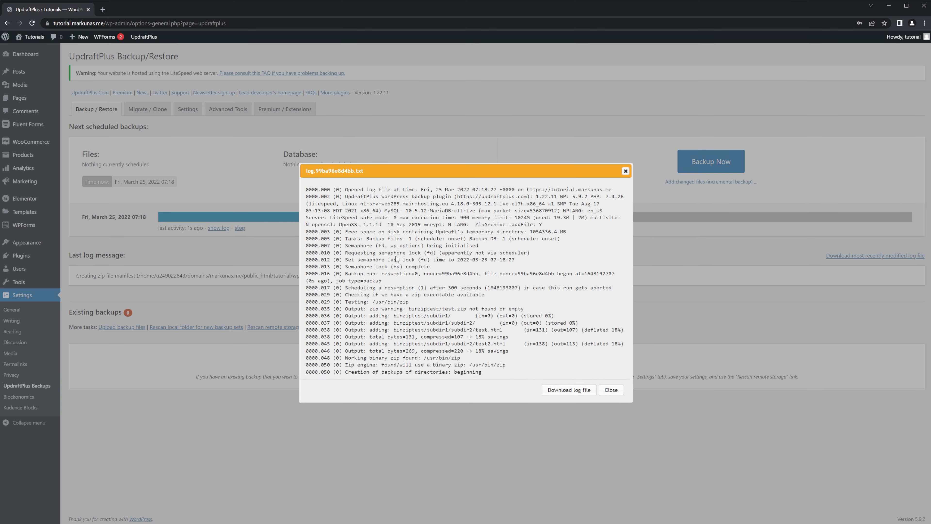
pyautogui.scroll(-15, 618, 351)
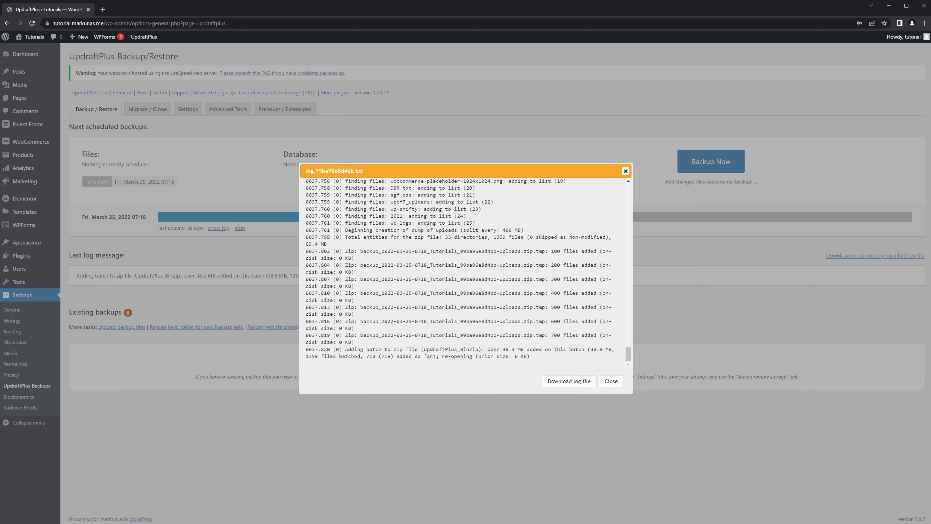
pyautogui.click(625, 171)
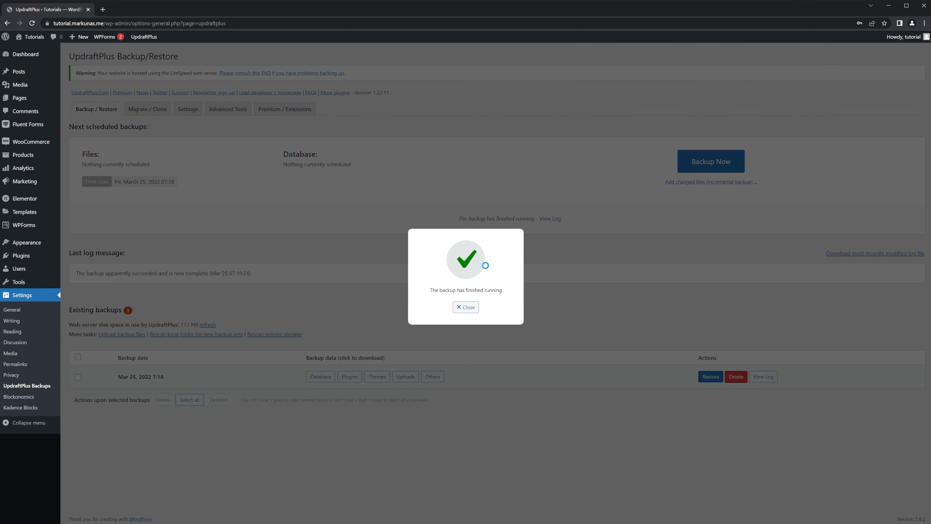
pyautogui.click(463, 306)
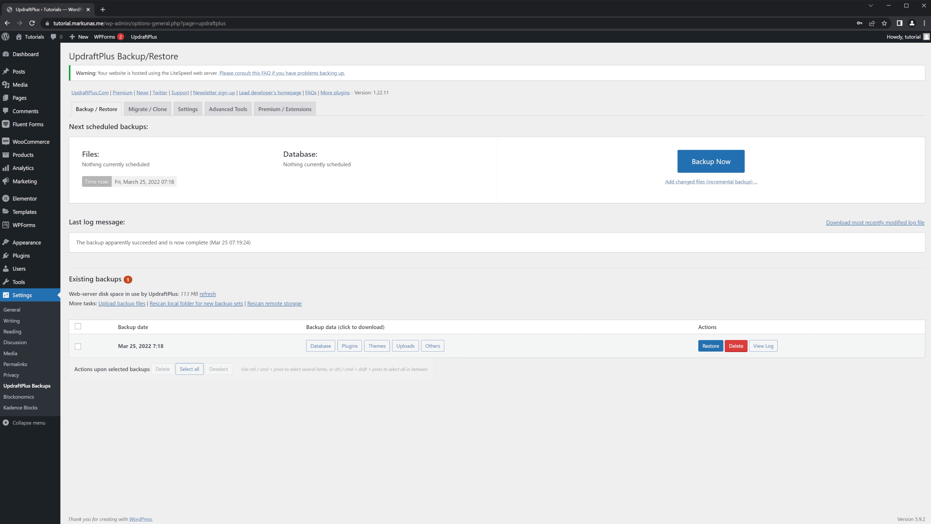
# Step: Refresh the web-server disk space in use by UpdraftPlus and examine the new entry under existing backups
pyautogui.moveTo(180, 294); pyautogui.dragTo(194, 294)
pyautogui.click(208, 294)
pyautogui.moveTo(69, 336); pyautogui.dragTo(457, 347)
pyautogui.click(519, 417)
# Step: Prepare the database, plugins, themes, uploads and others files of the Mar 25, 2022 7:18 backup for download
pyautogui.click(318, 349)
pyautogui.click(357, 399)
pyautogui.click(376, 450)
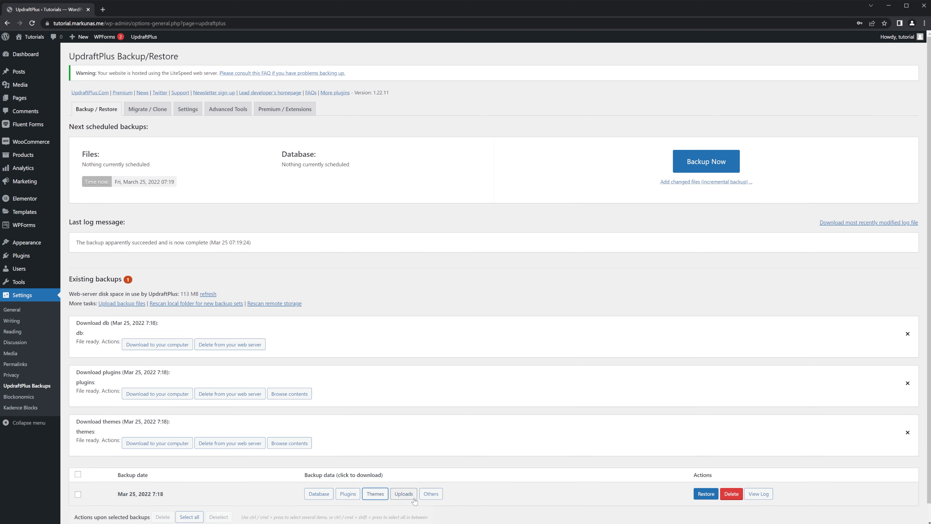
pyautogui.click(403, 499)
pyautogui.scroll(-2, 438, 484)
pyautogui.click(431, 476)
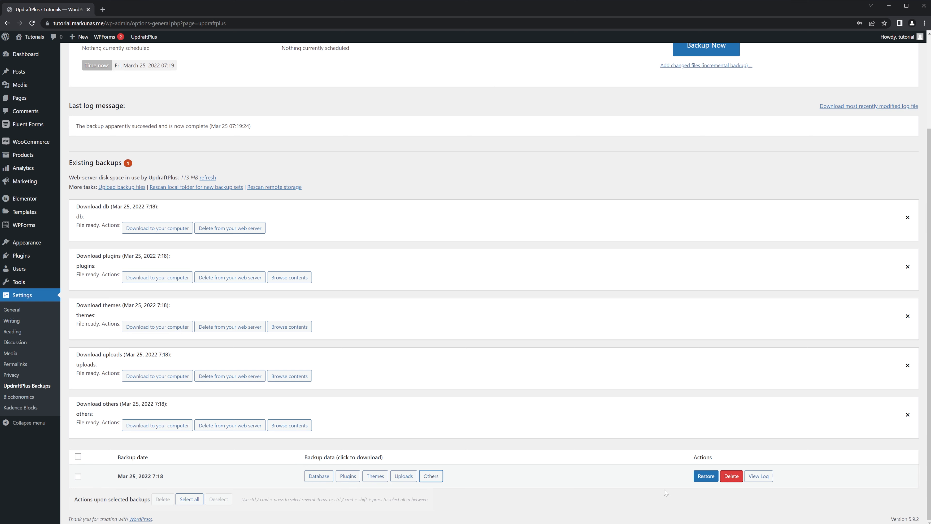
# Step: Examine the installed plugins and the WordPress Updates page for pending updates, and dismiss the UpdraftPlus notice shown there
pyautogui.click(34, 269)
pyautogui.click(542, 69)
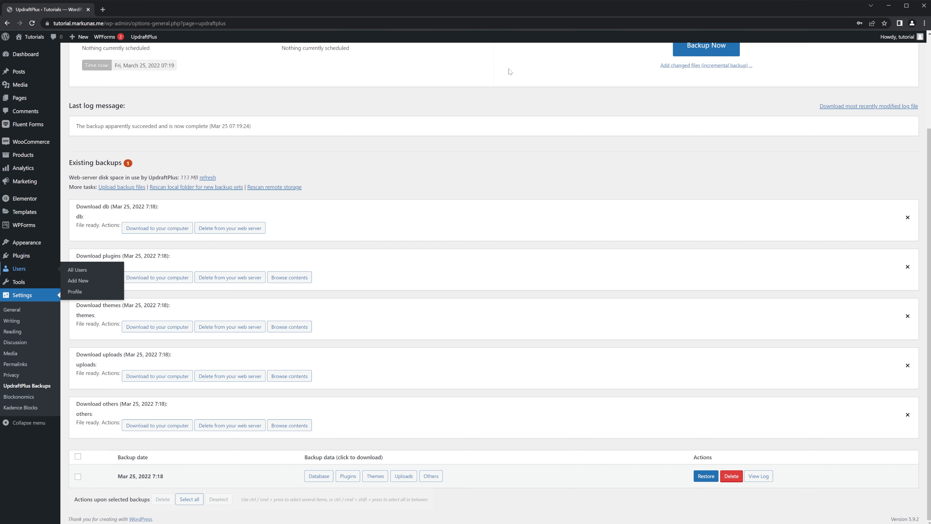
pyautogui.click(87, 256)
pyautogui.click(503, 80)
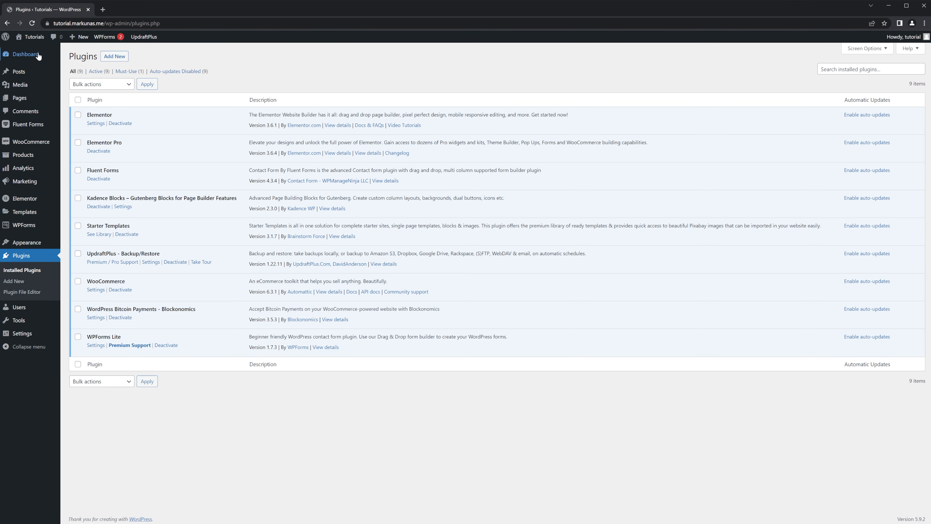
pyautogui.moveTo(46, 57)
pyautogui.click(78, 68)
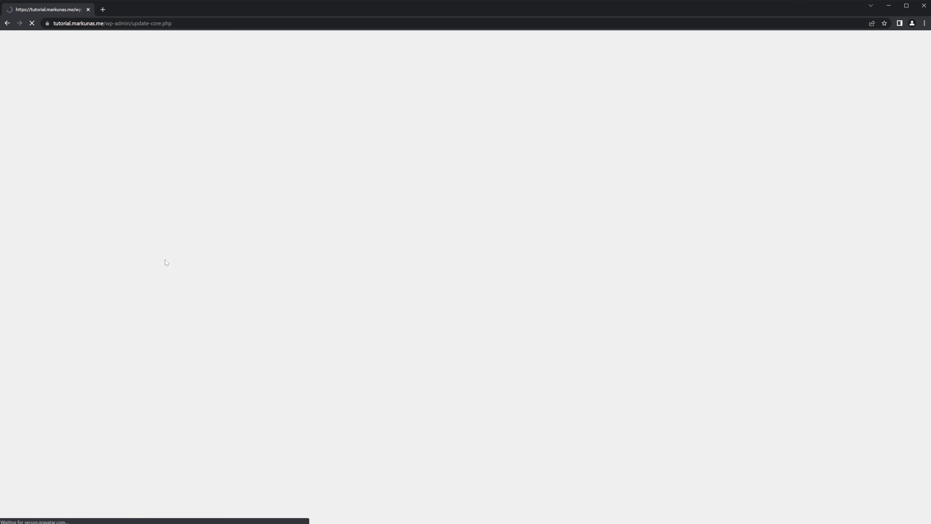
pyautogui.click(912, 71)
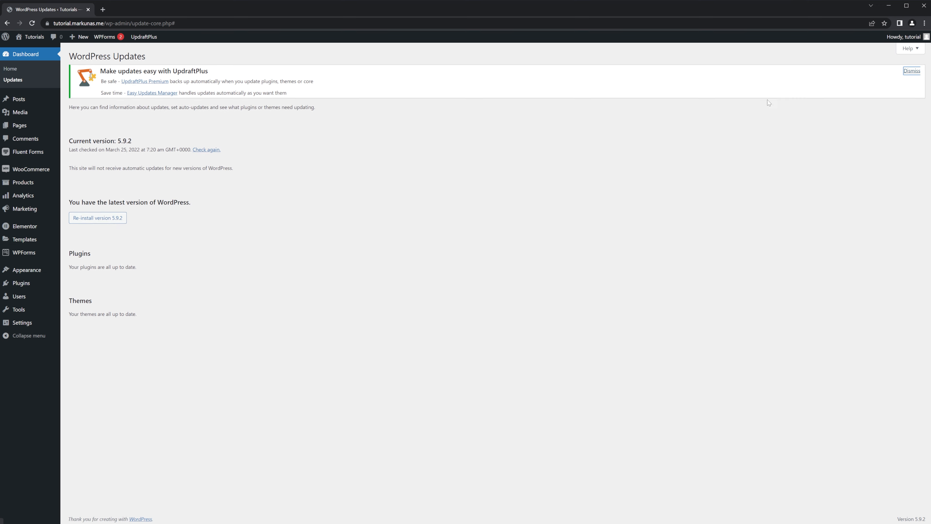
# Step: Set up a restoration of the Mar 25, 2022 7:18 UpdraftPlus backup with Plugins, Themes, Uploads and Others selected and Database left out
pyautogui.moveTo(22, 322)
pyautogui.click(88, 398)
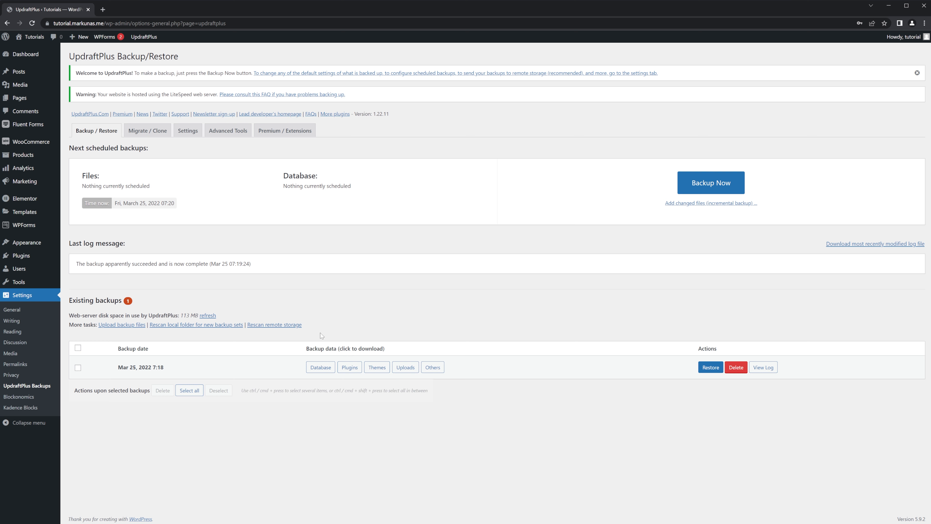
pyautogui.click(710, 367)
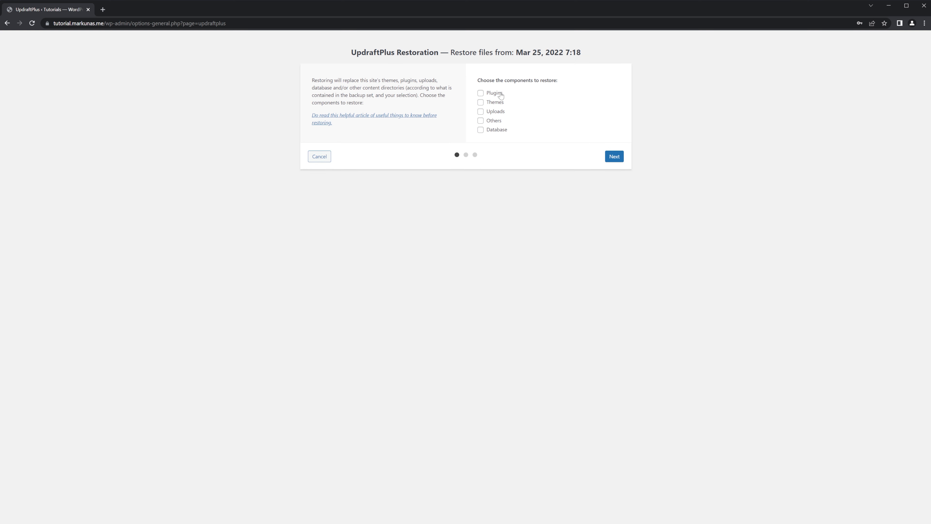
pyautogui.click(499, 93)
pyautogui.click(500, 104)
pyautogui.click(492, 112)
pyautogui.click(494, 121)
pyautogui.click(498, 130)
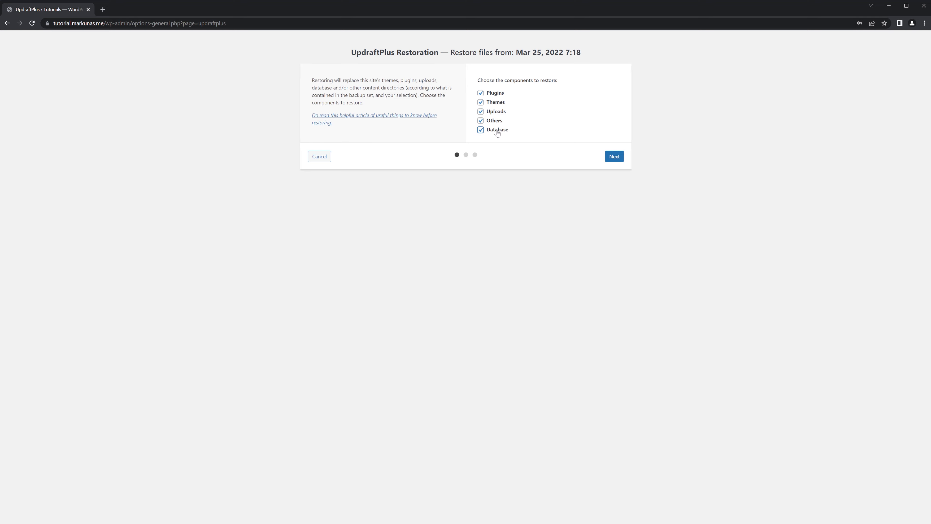
pyautogui.click(481, 131)
# Step: Run the restoration of the selected components, delete the old directories it leaves behind, and return to the UpdraftPlus configuration
pyautogui.click(614, 156)
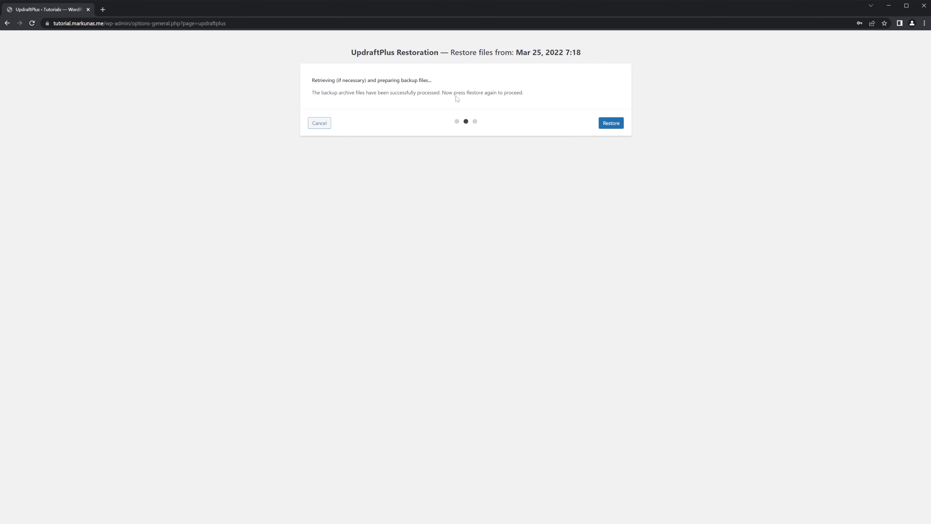
pyautogui.click(610, 124)
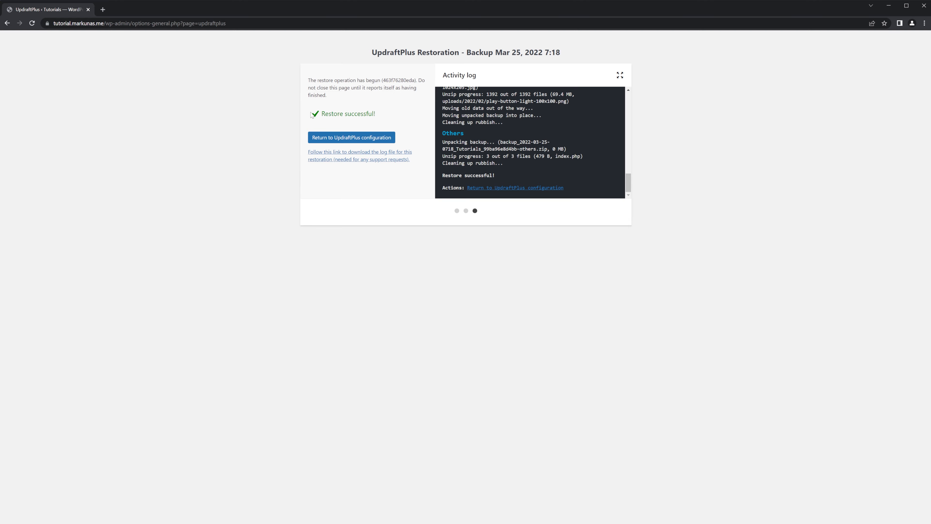
pyautogui.click(363, 137)
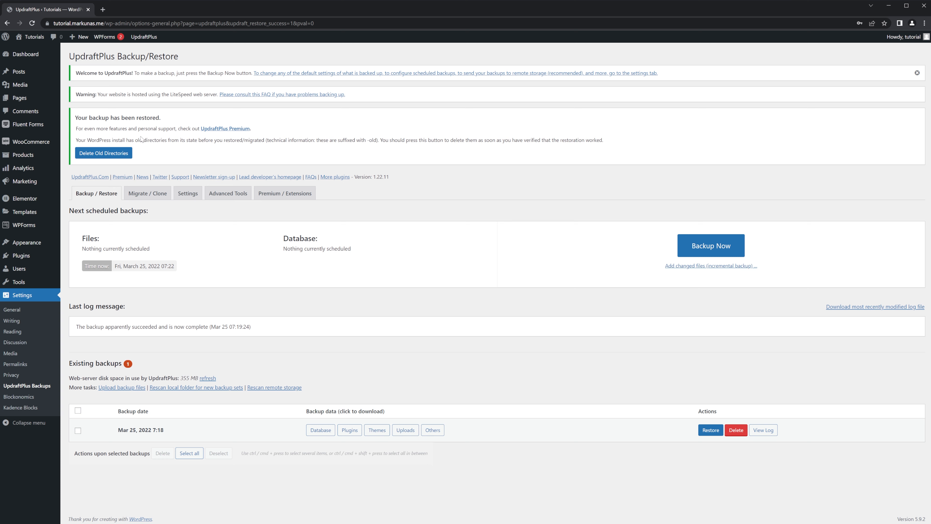
pyautogui.click(109, 155)
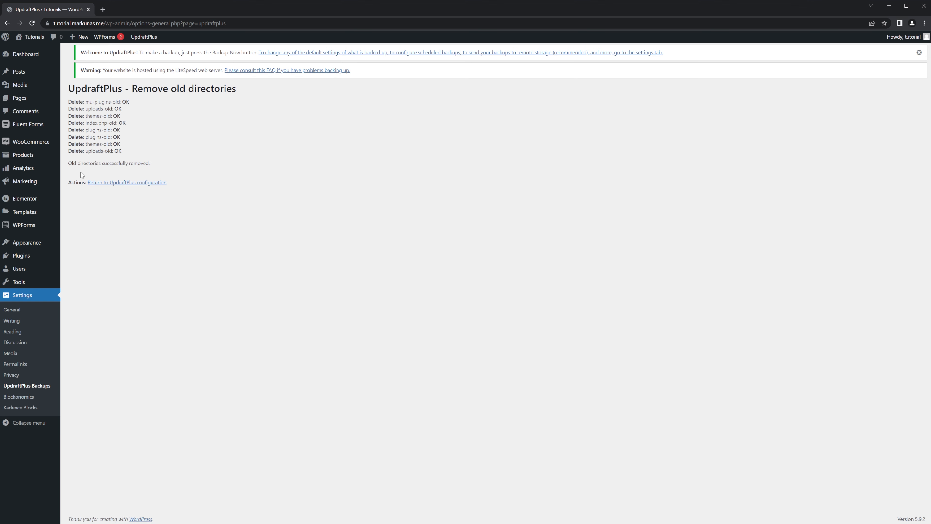
pyautogui.click(100, 182)
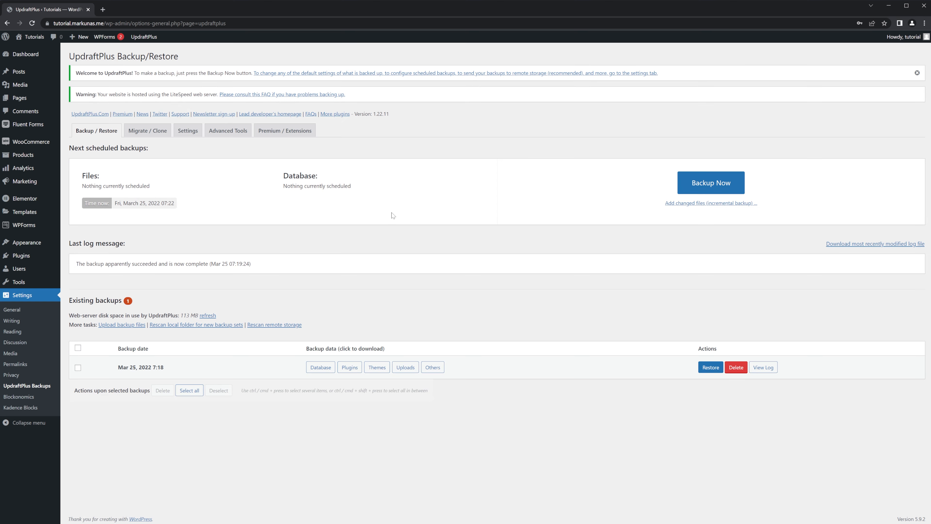